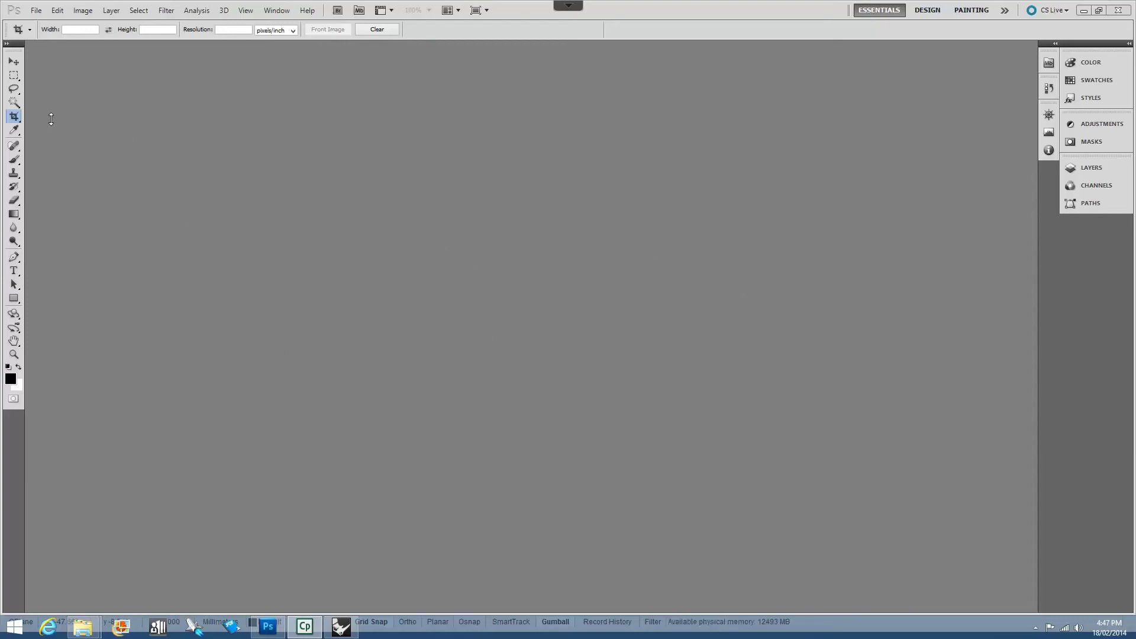
Open eggmate classic.jpg from the EGGMATE folder.
click(36, 12)
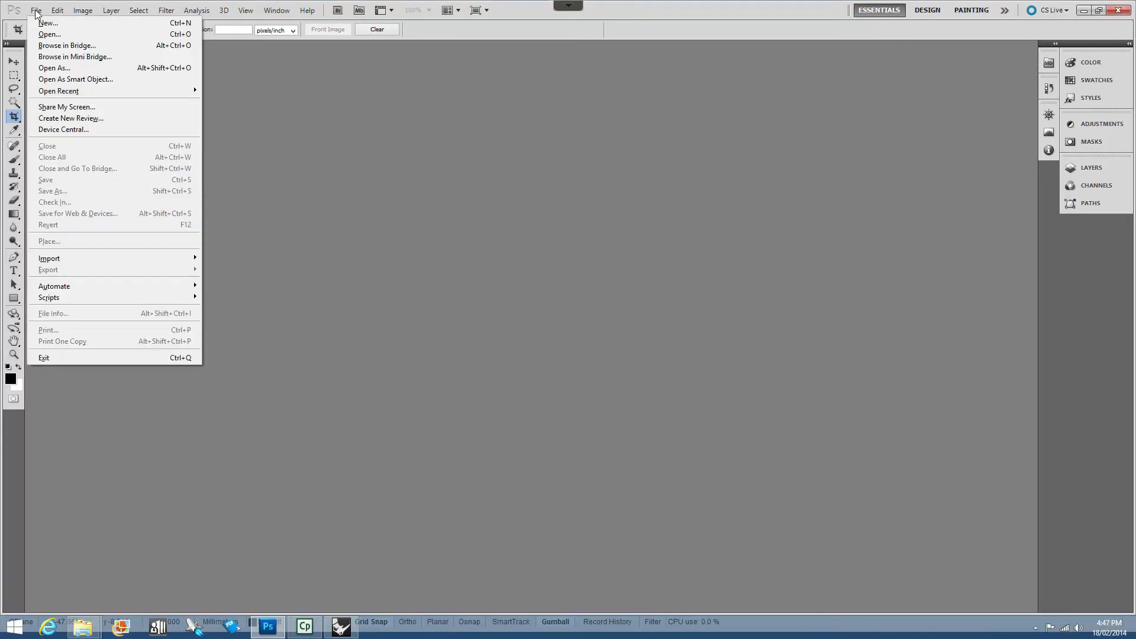
click(45, 34)
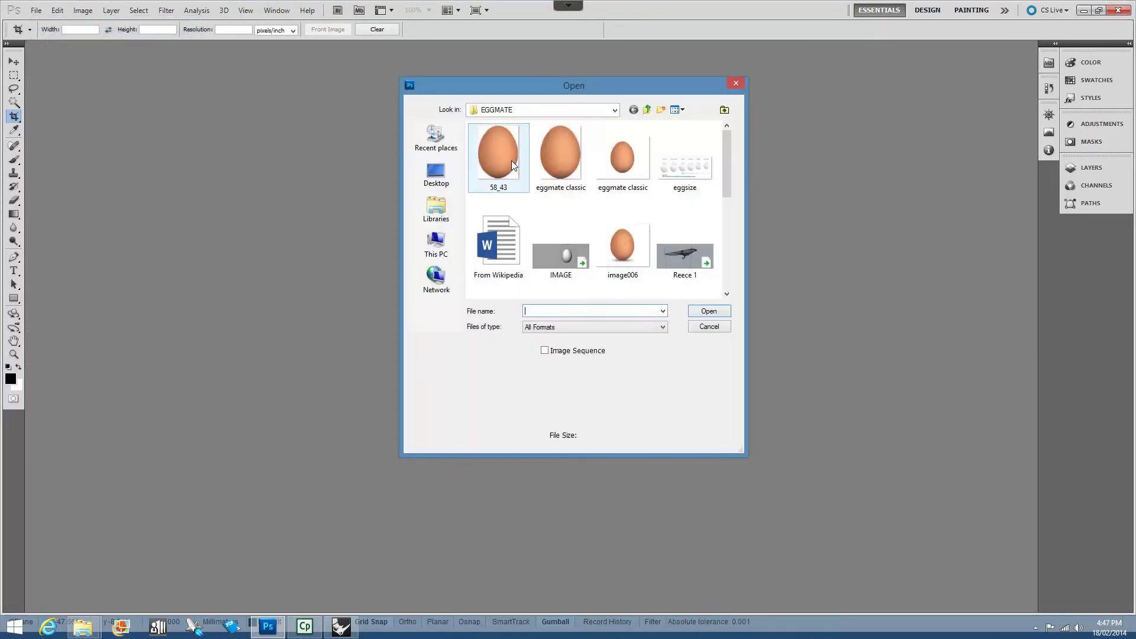
double_click(623, 165)
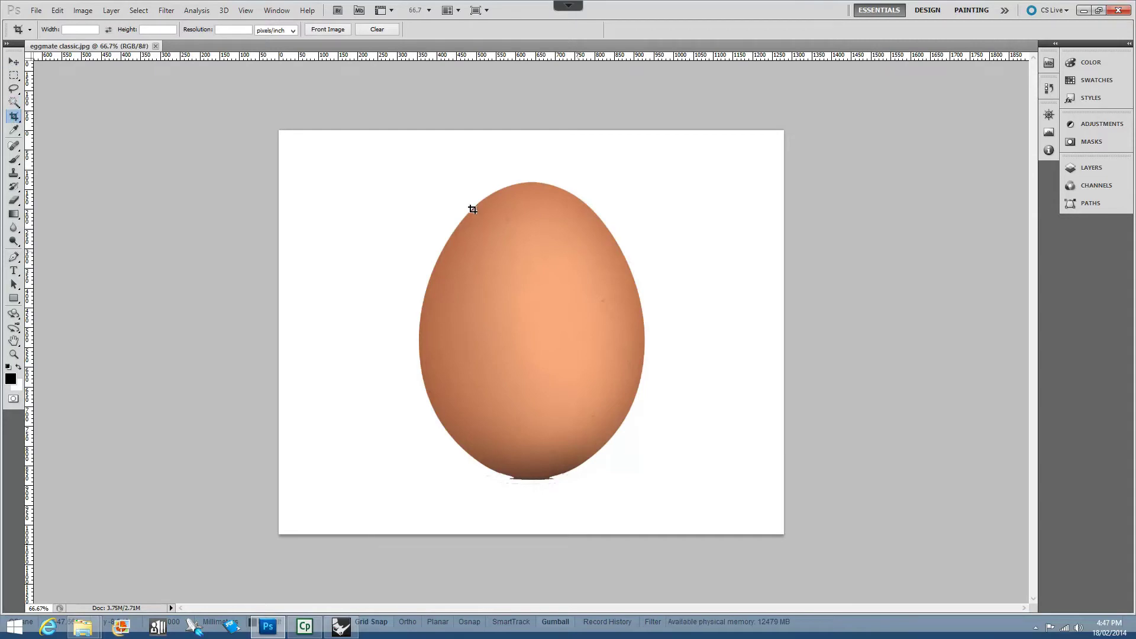
Crop the photo so all four crop edges sit just outside the egg's outline.
drag(723, 427, 702, 503)
drag(703, 323, 647, 323)
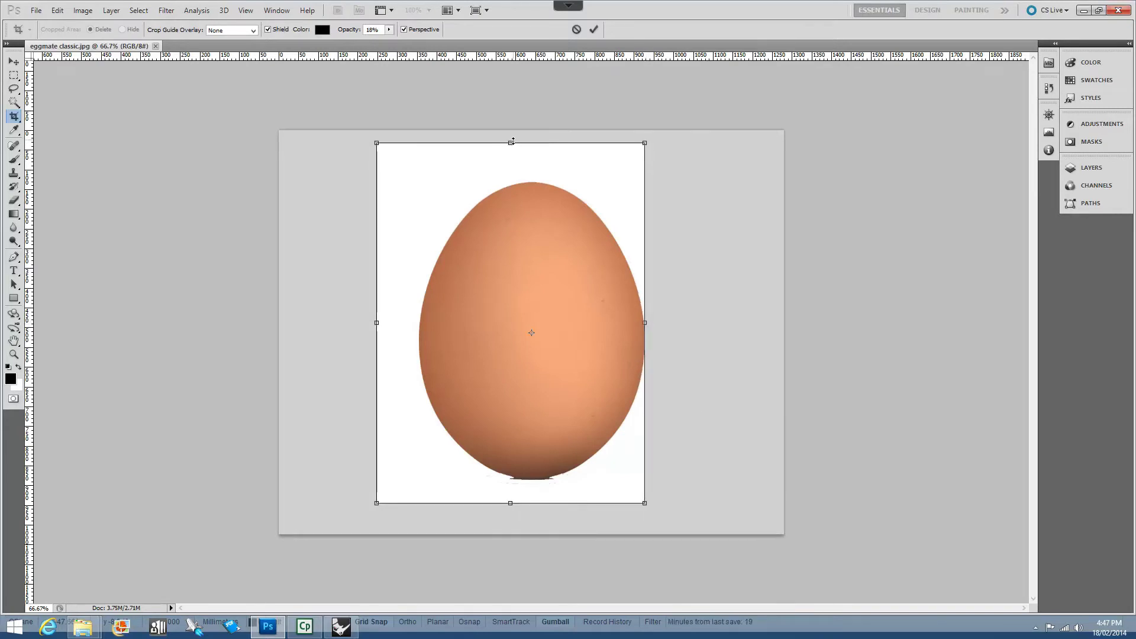
drag(511, 146, 511, 181)
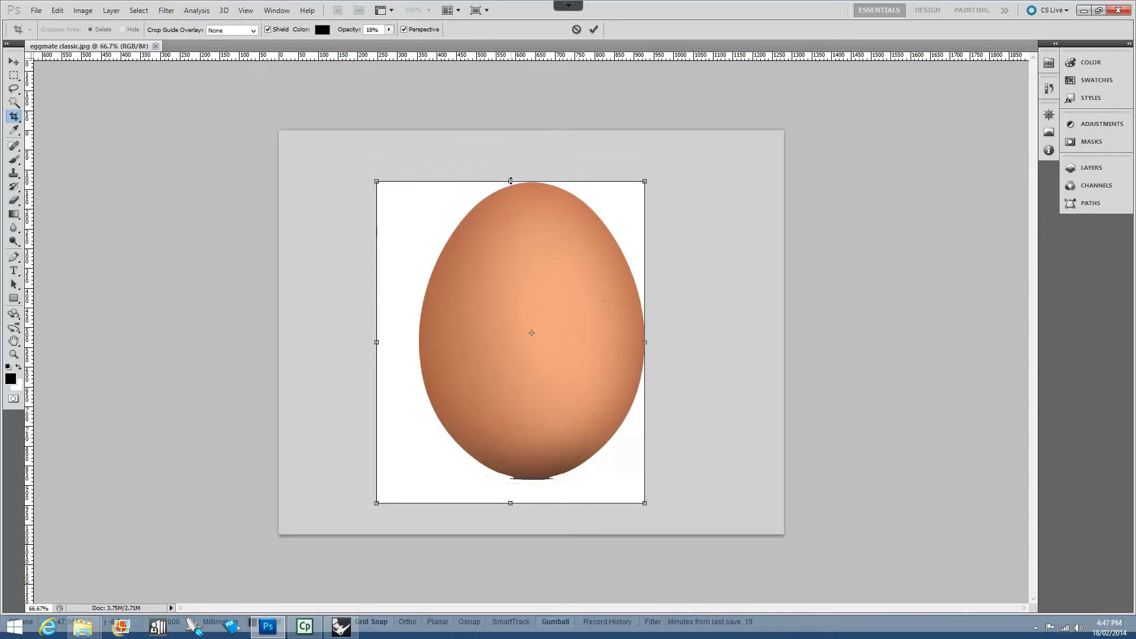
drag(376, 342, 419, 342)
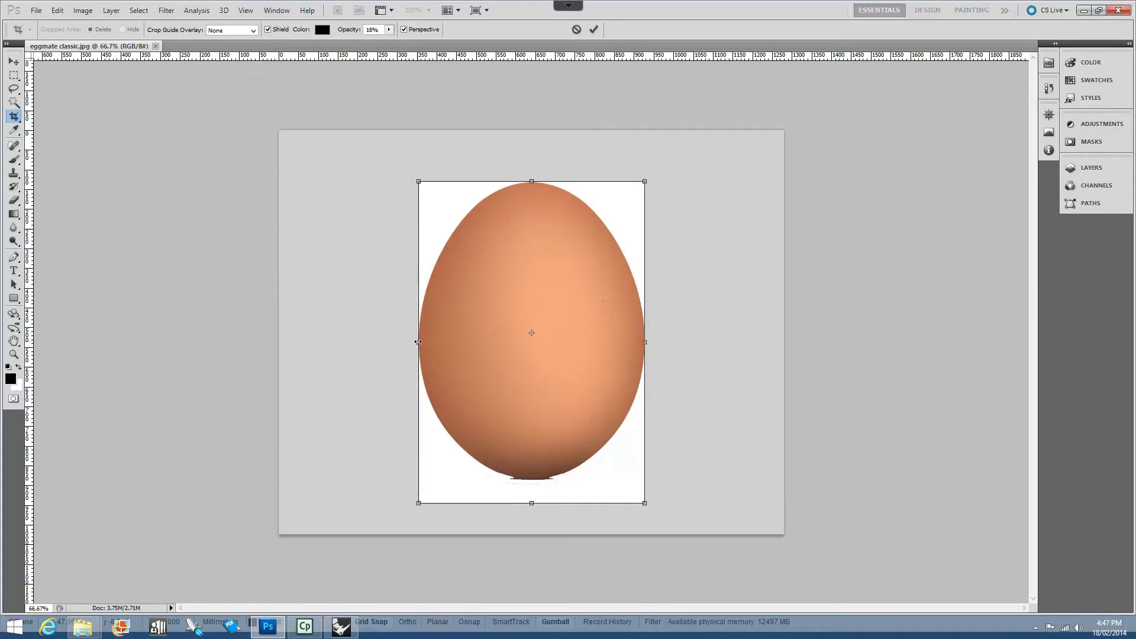
drag(531, 502, 531, 480)
key(Return)
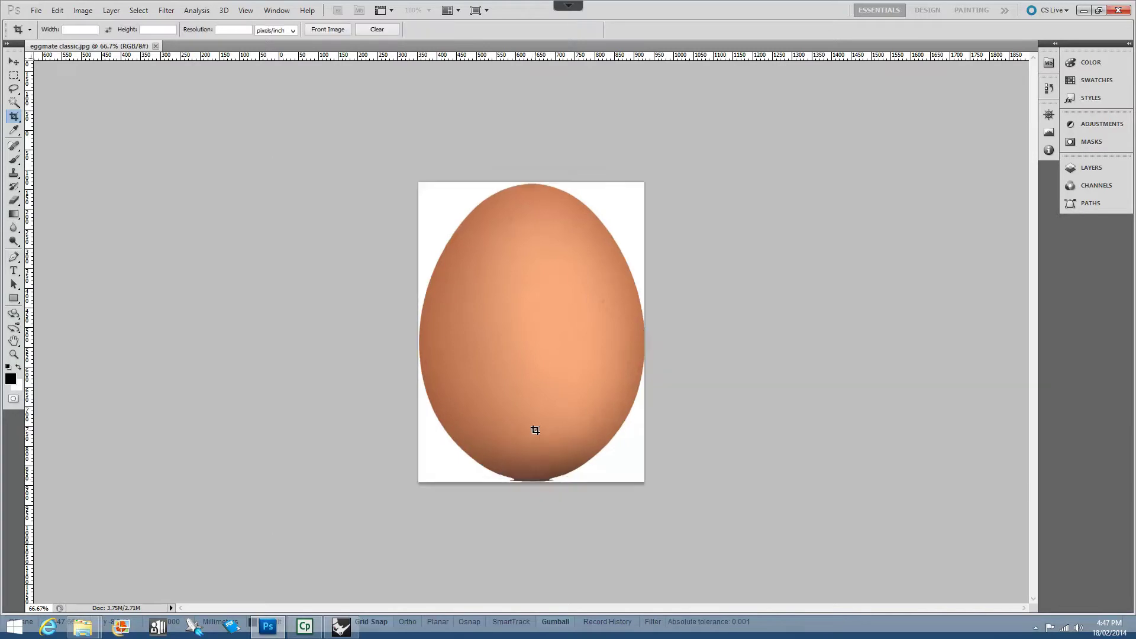
Set the image size to 58 mm document height (43.73 mm wide) in millimetres.
click(82, 10)
click(107, 95)
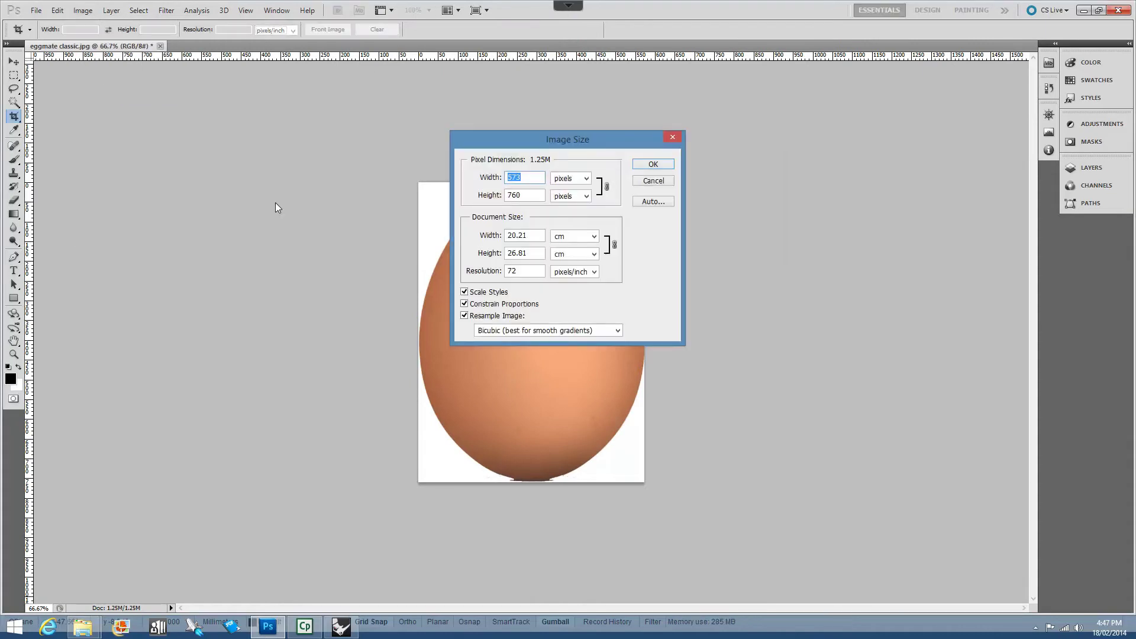
drag(537, 256, 506, 258)
text(58)
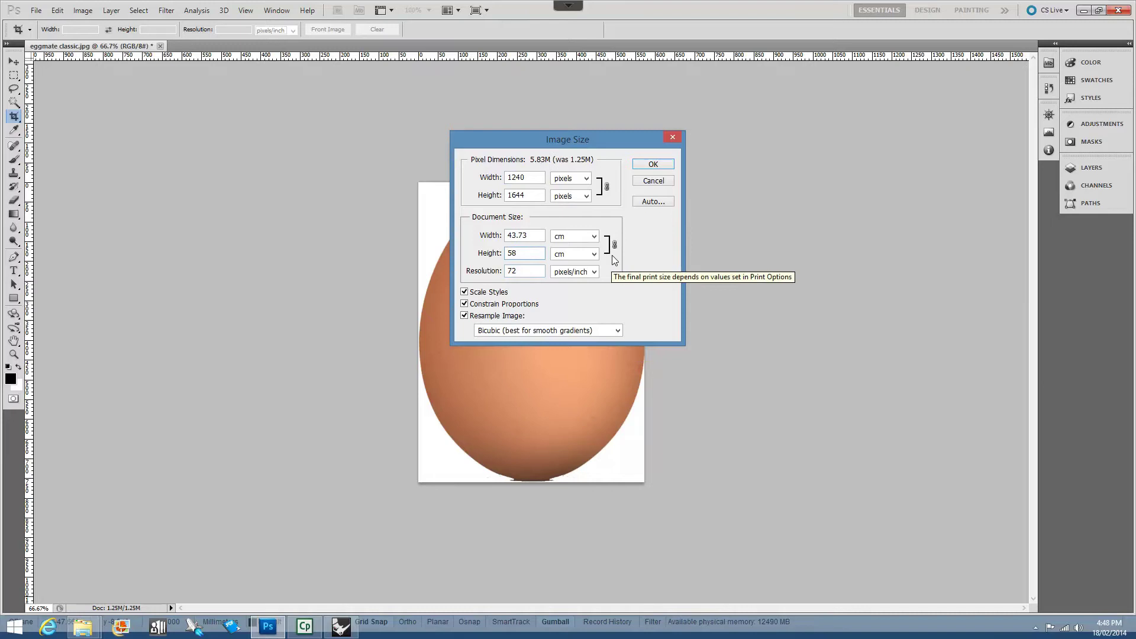
click(594, 254)
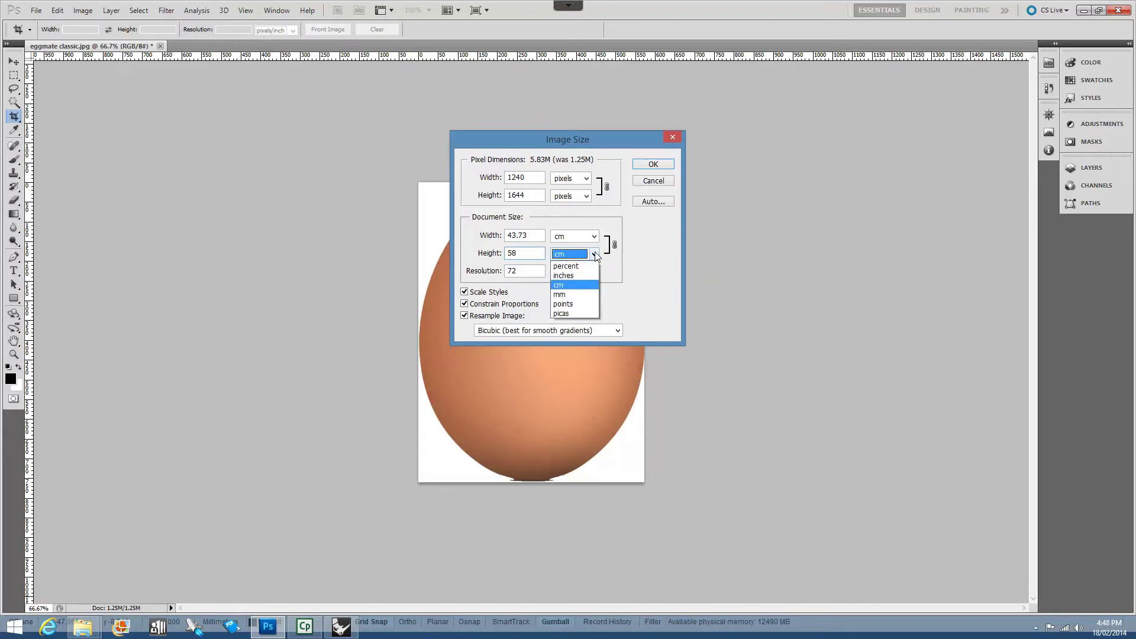
click(578, 291)
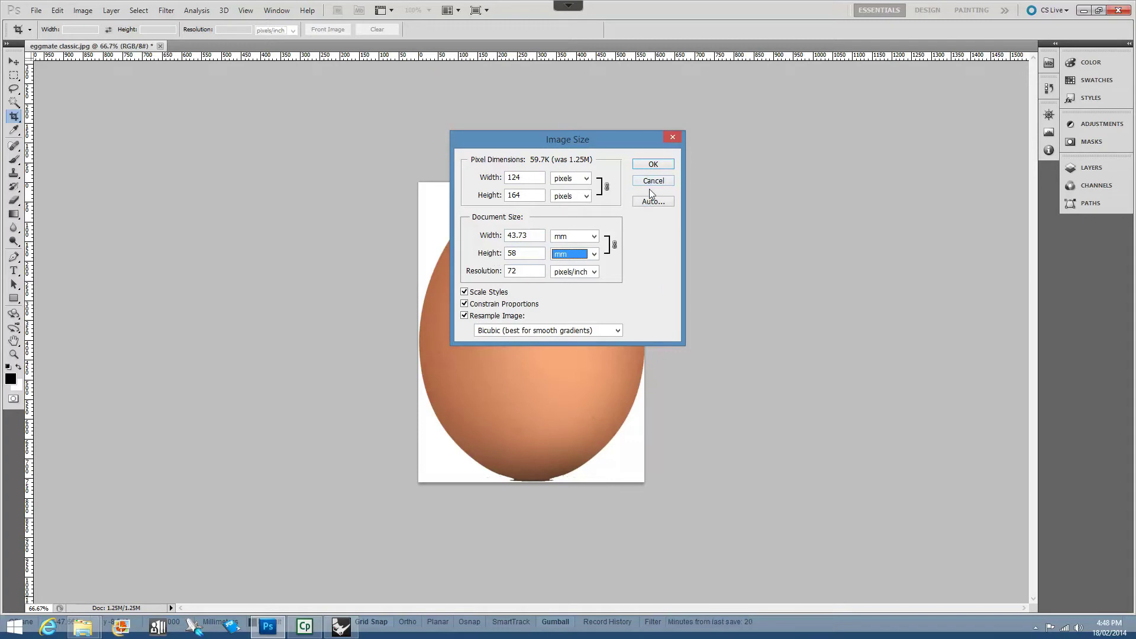
click(653, 164)
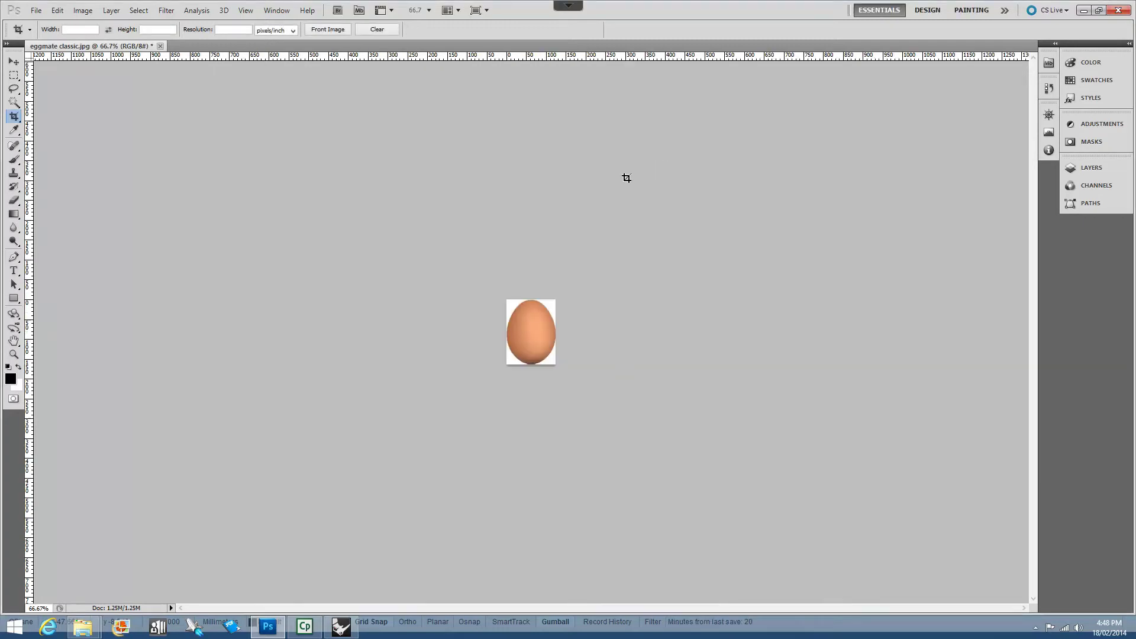
Save the image over the existing 58_43.jpg at JPEG quality 12 (Maximum).
click(36, 10)
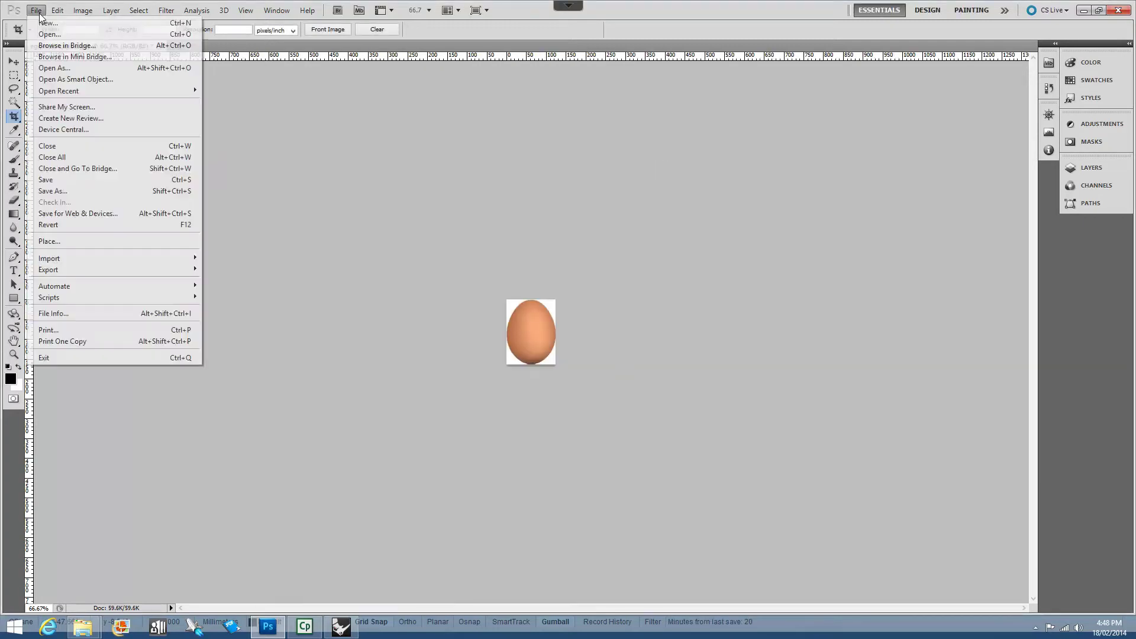
click(82, 191)
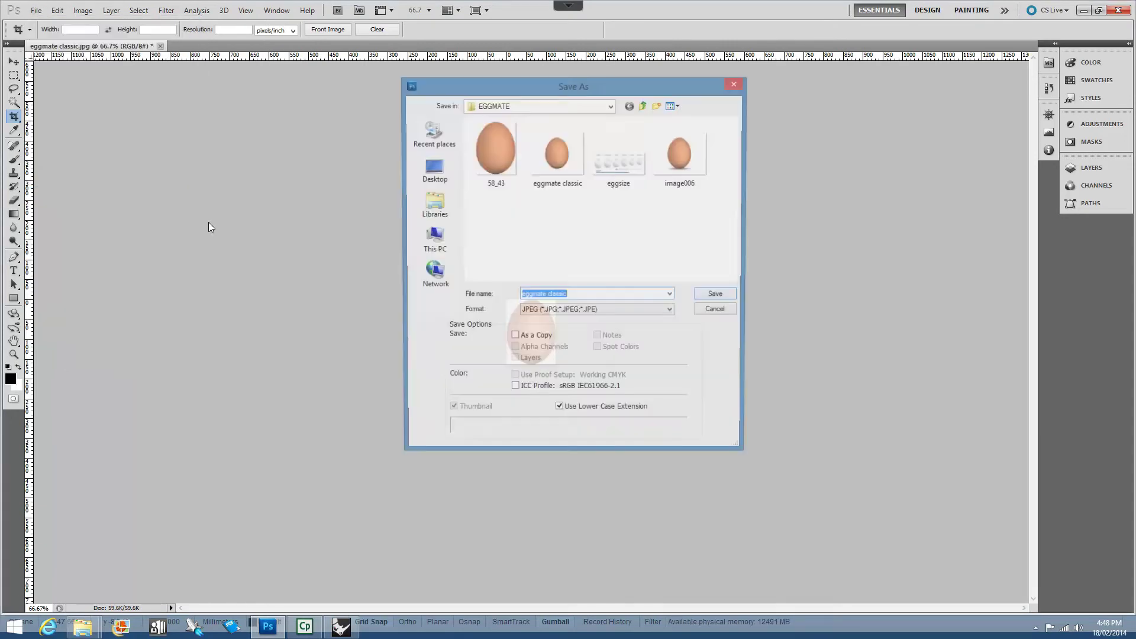
click(504, 162)
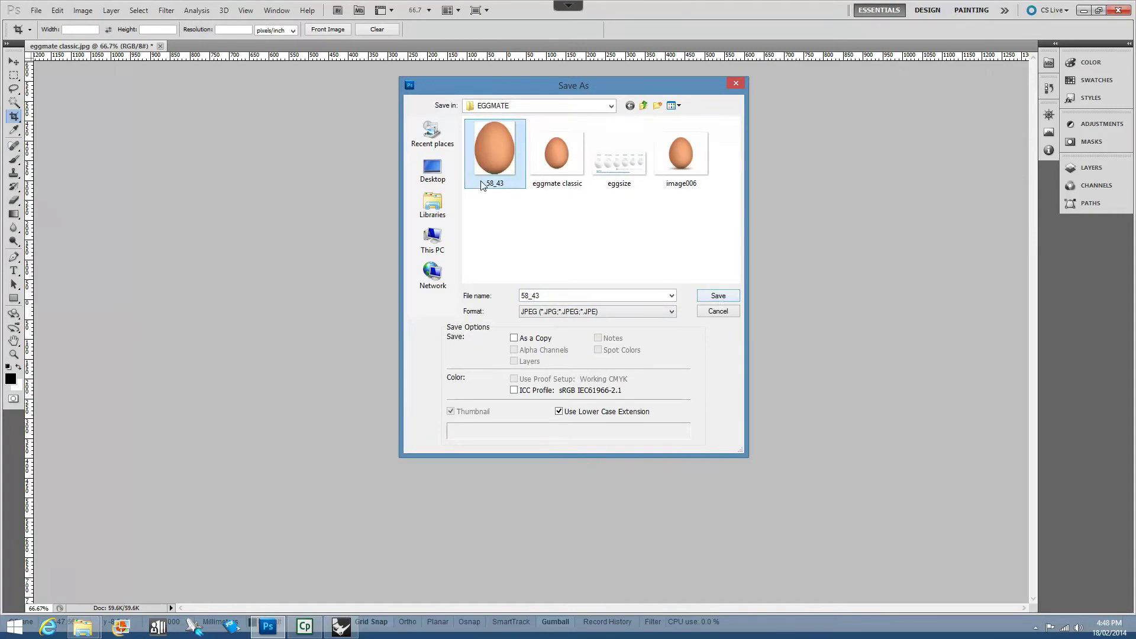
click(708, 299)
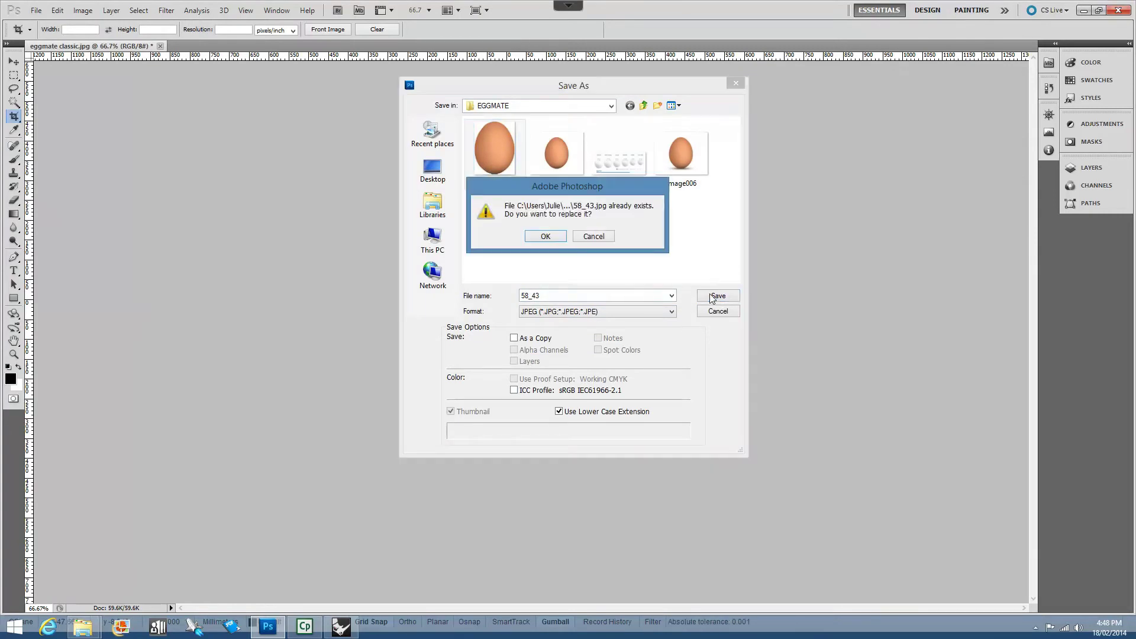
click(545, 236)
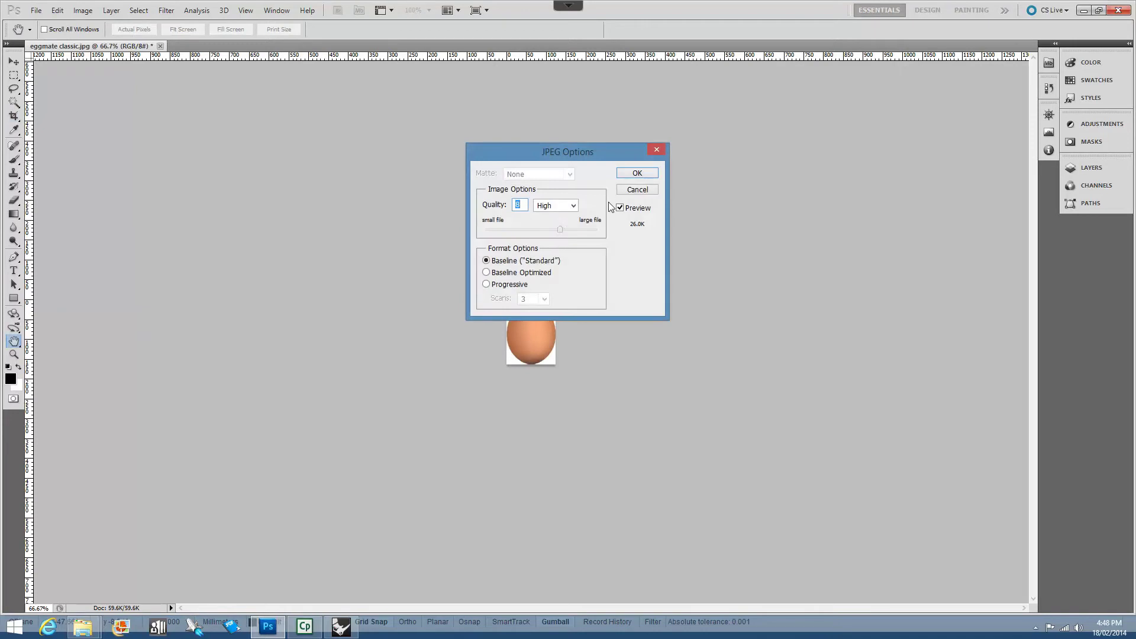
drag(560, 230, 612, 233)
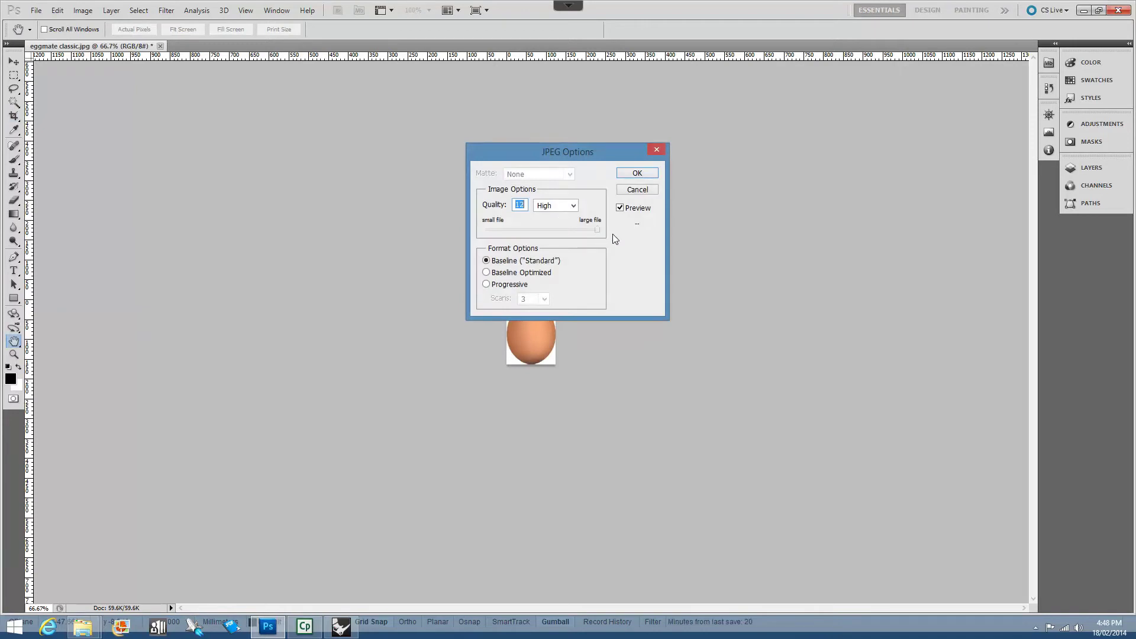
click(637, 173)
key(c)
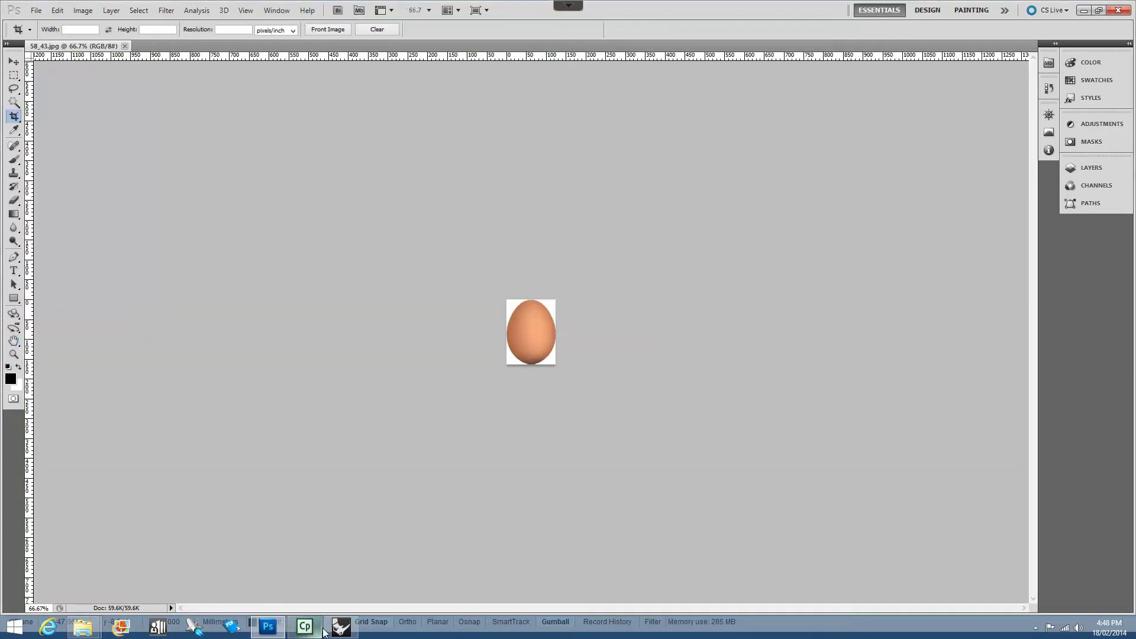
In Rhino, place 58_43.jpg as a colour Front background spanning the 44 × 58 box.
mouse_move(347, 632)
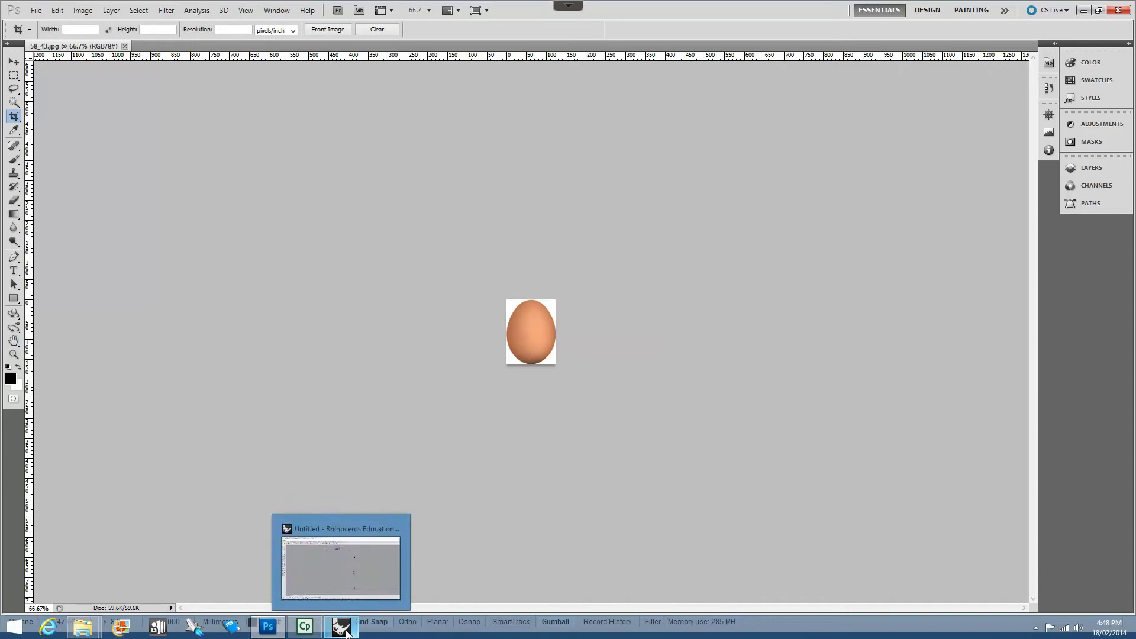
click(346, 632)
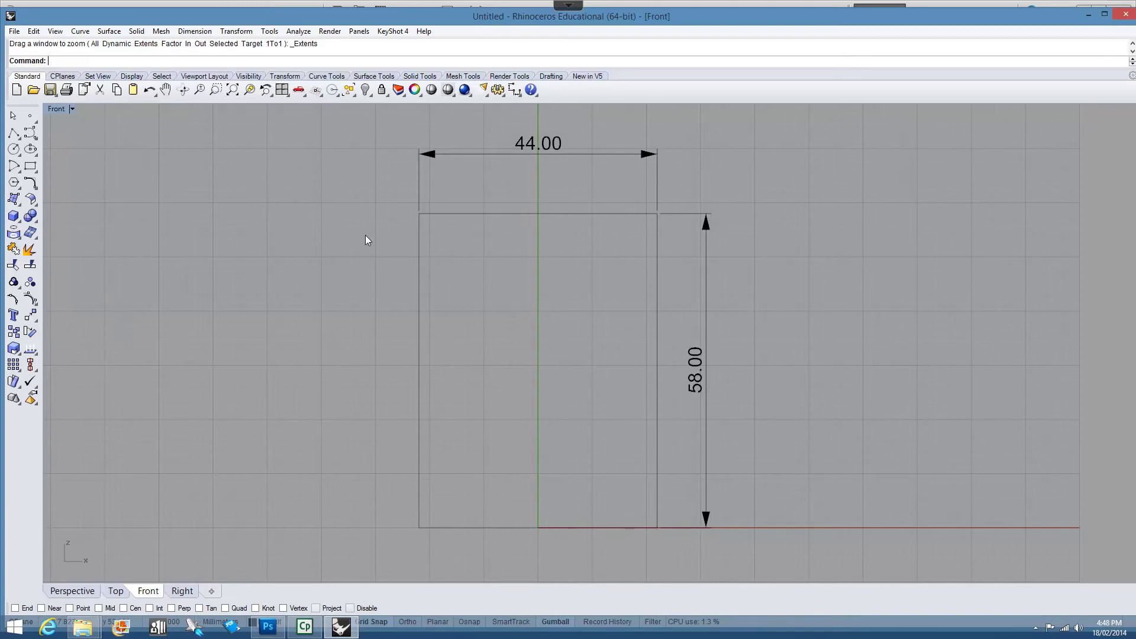
click(55, 31)
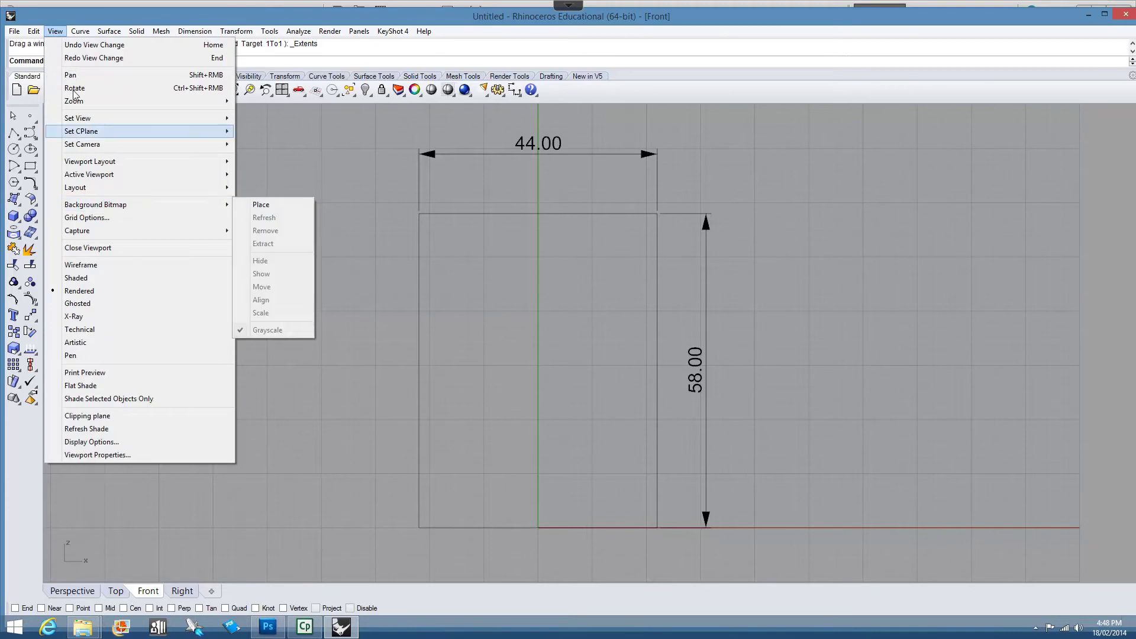
mouse_move(76, 205)
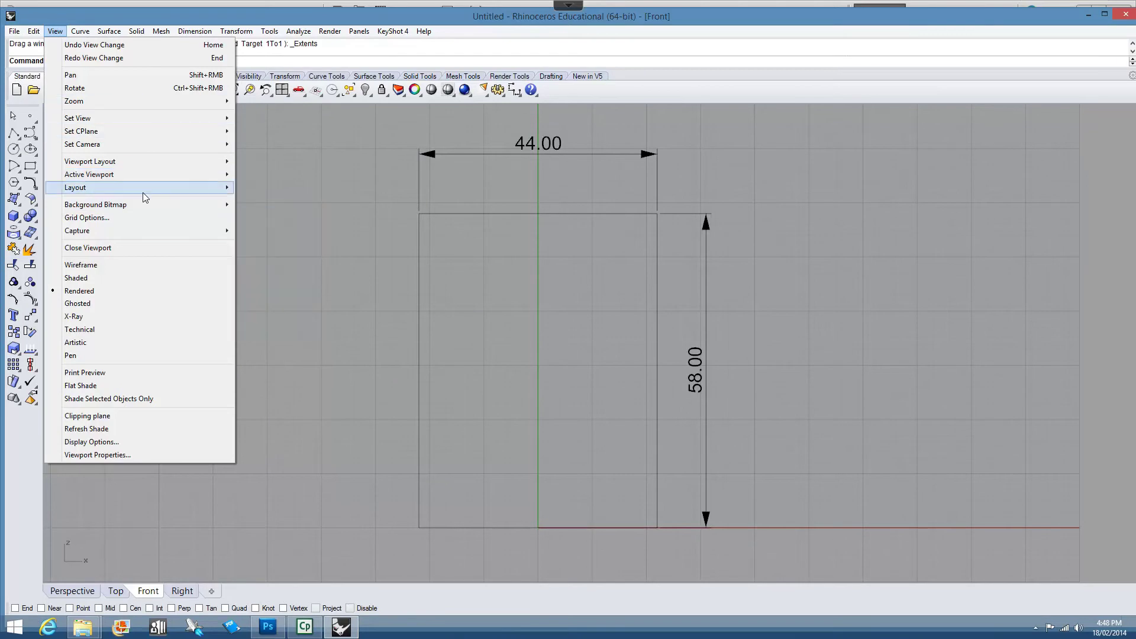
mouse_move(145, 203)
click(259, 205)
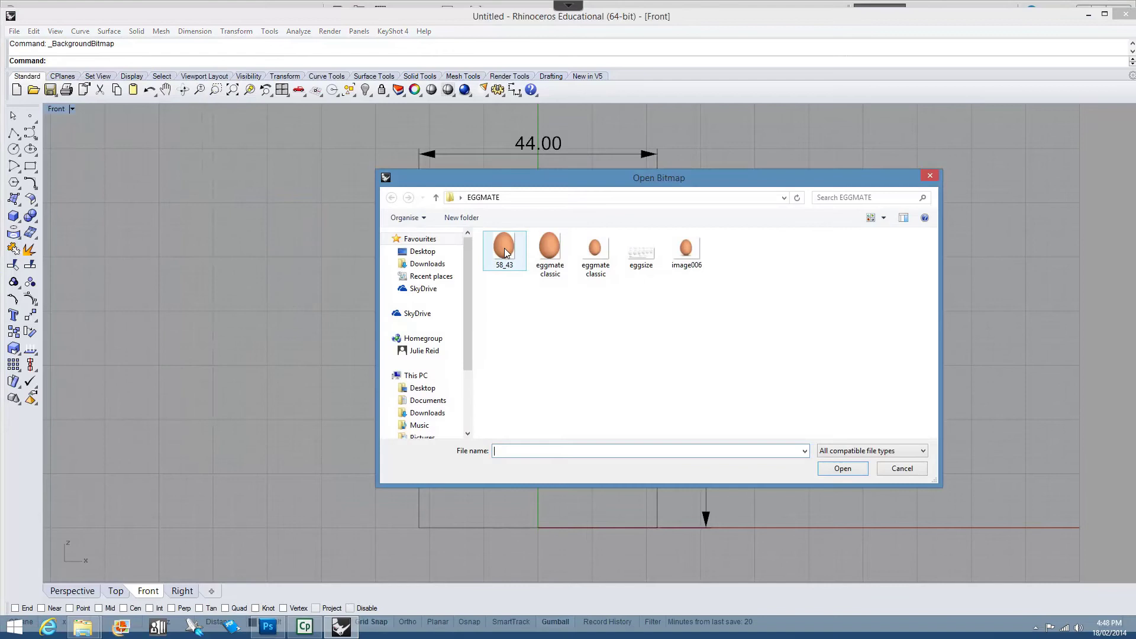
double_click(504, 251)
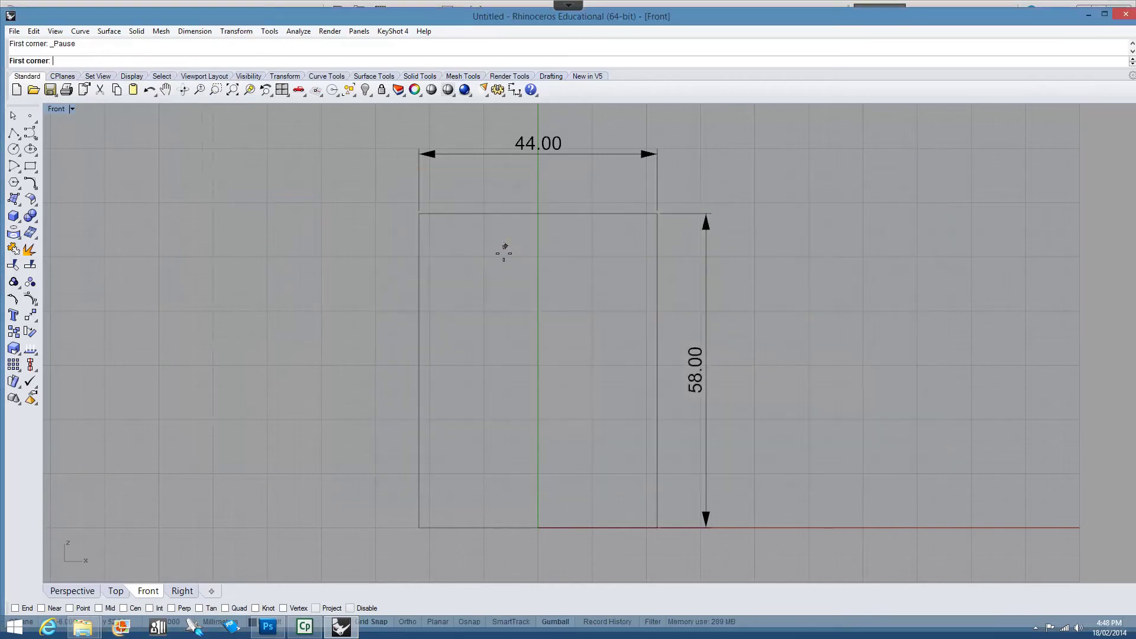
click(419, 527)
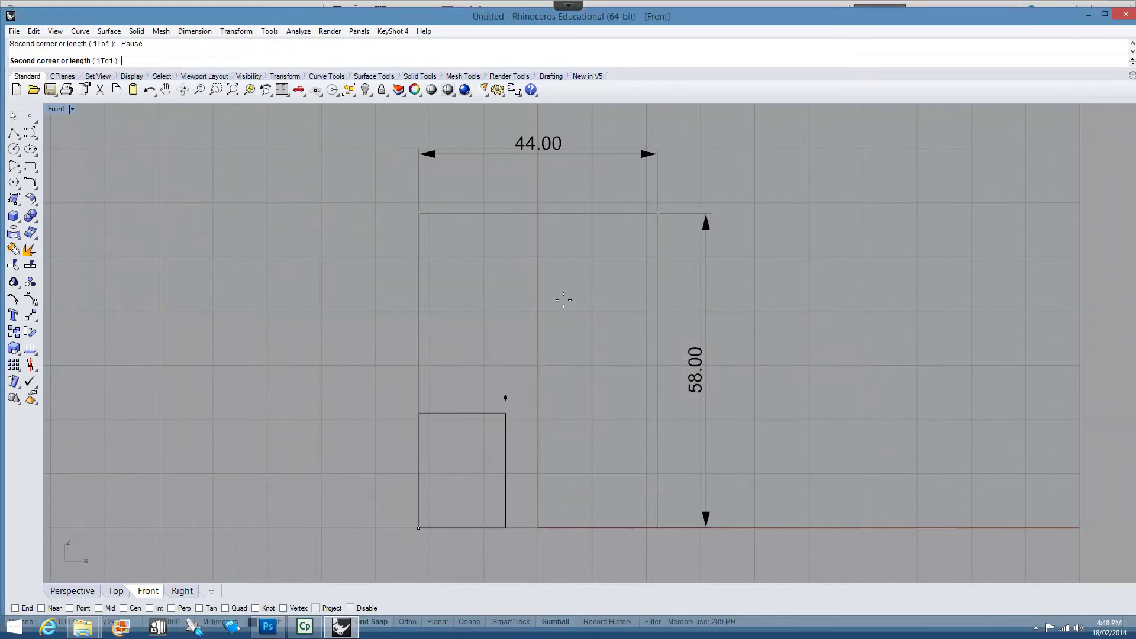
click(656, 171)
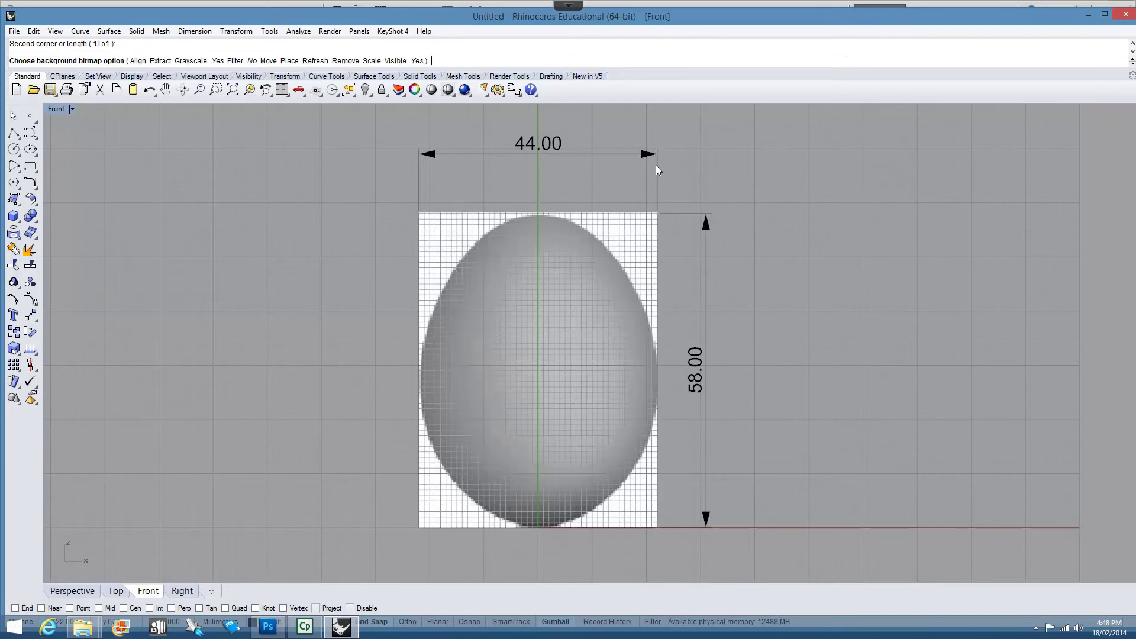
click(199, 61)
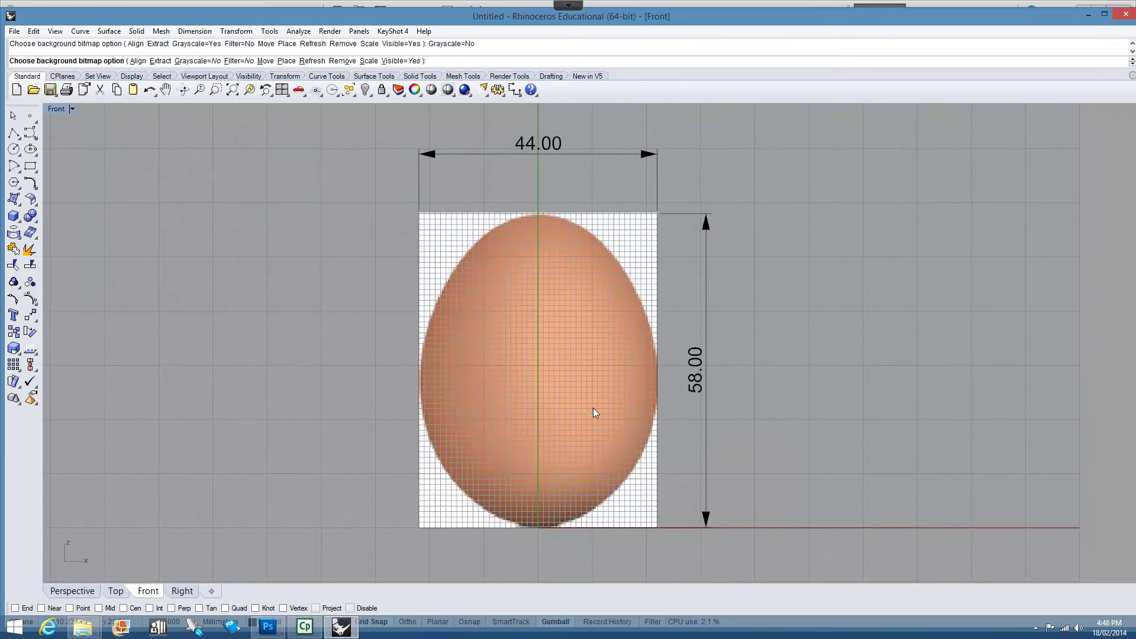
scroll(593, 407, up, 2)
right_drag(592, 407, 540, 398)
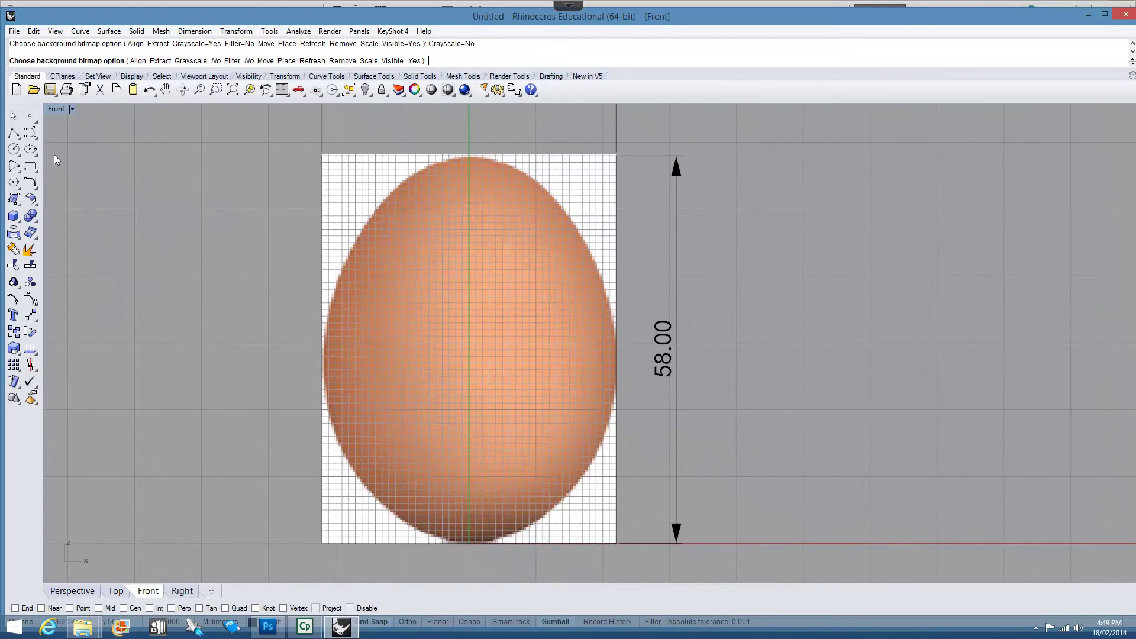
Maximize the window and place curve points from the egg's top down its right edge.
click(30, 135)
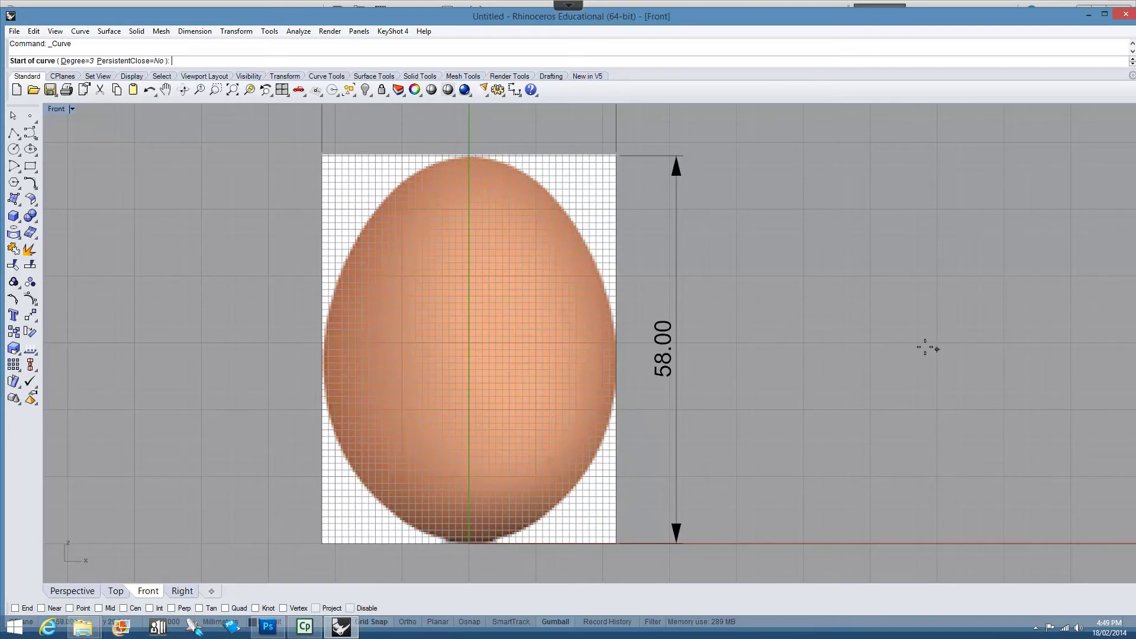
double_click(852, 7)
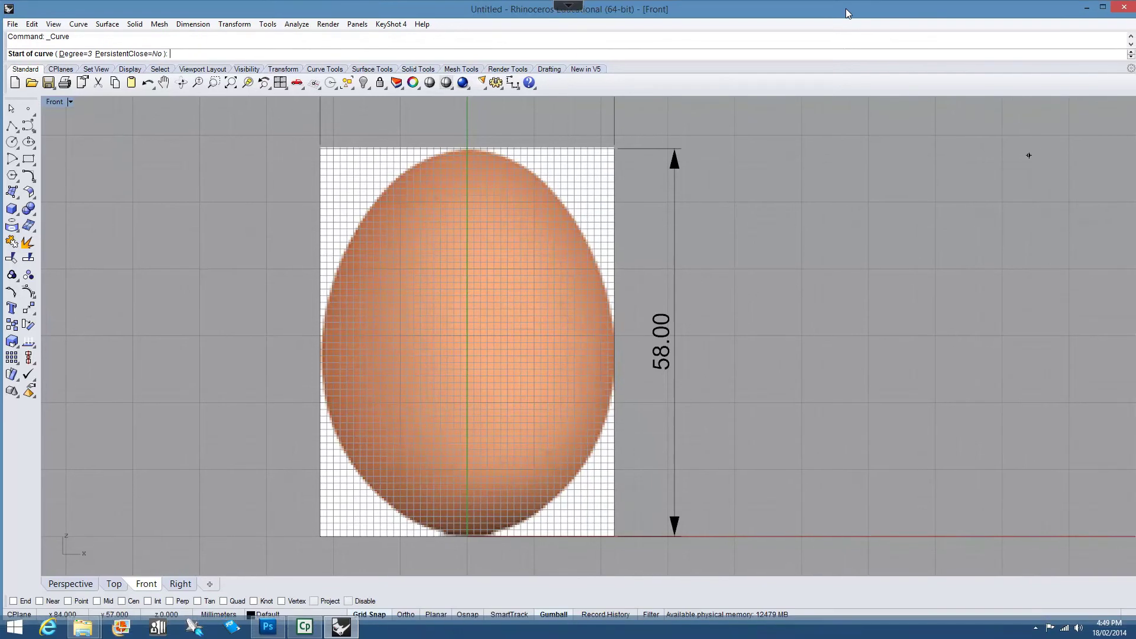
double_click(848, 6)
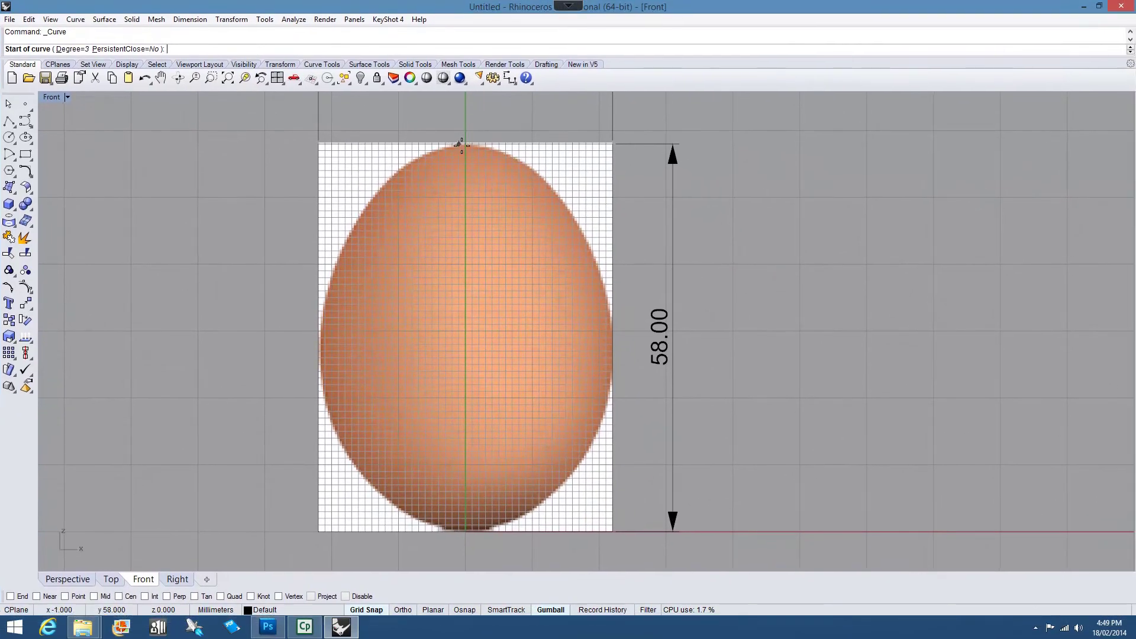
scroll(465, 148, up, 1)
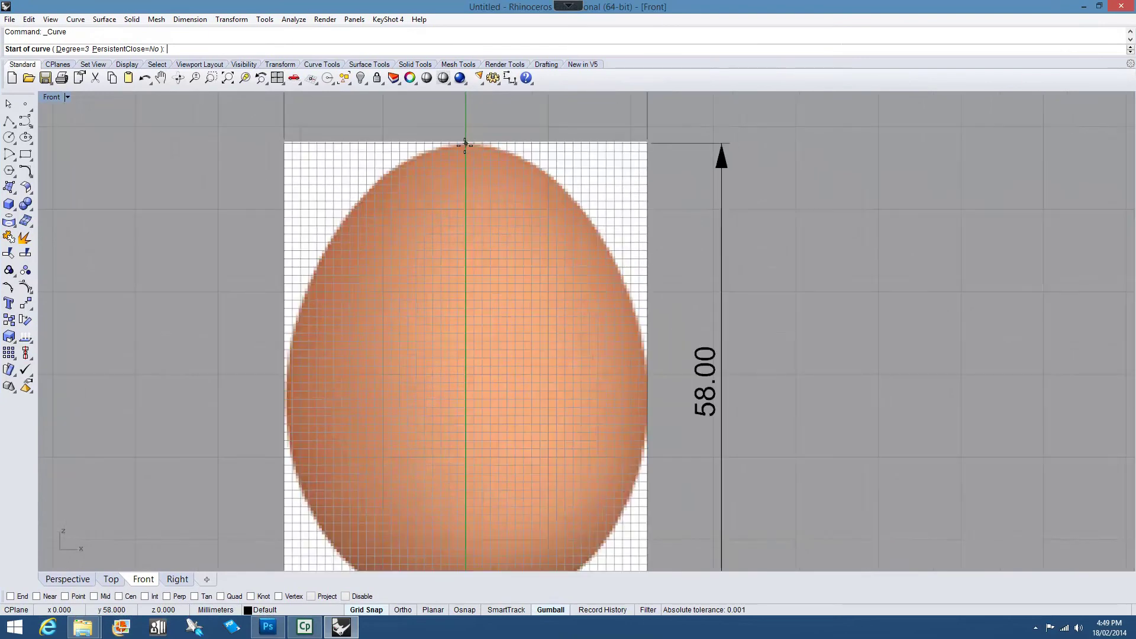
click(474, 143)
click(474, 143)
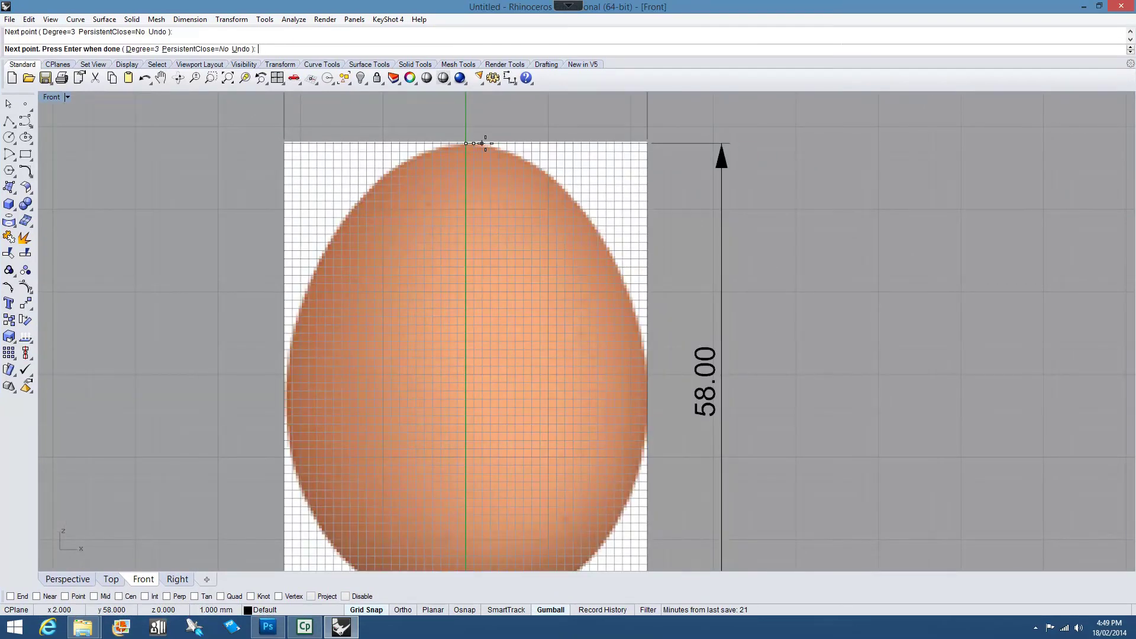
click(482, 143)
click(604, 241)
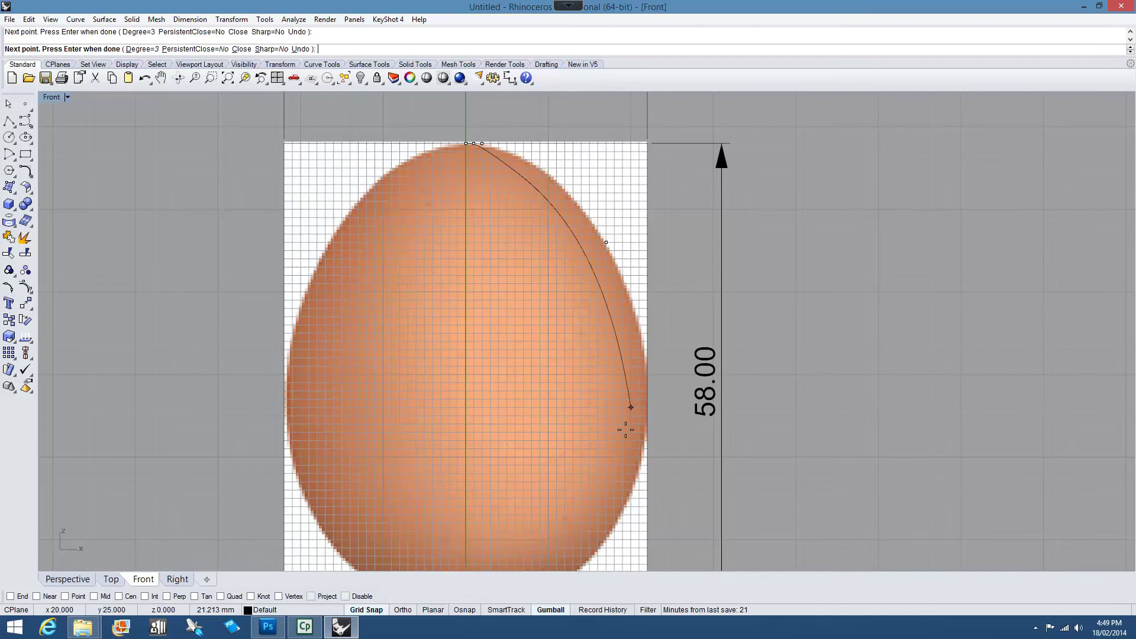
click(647, 416)
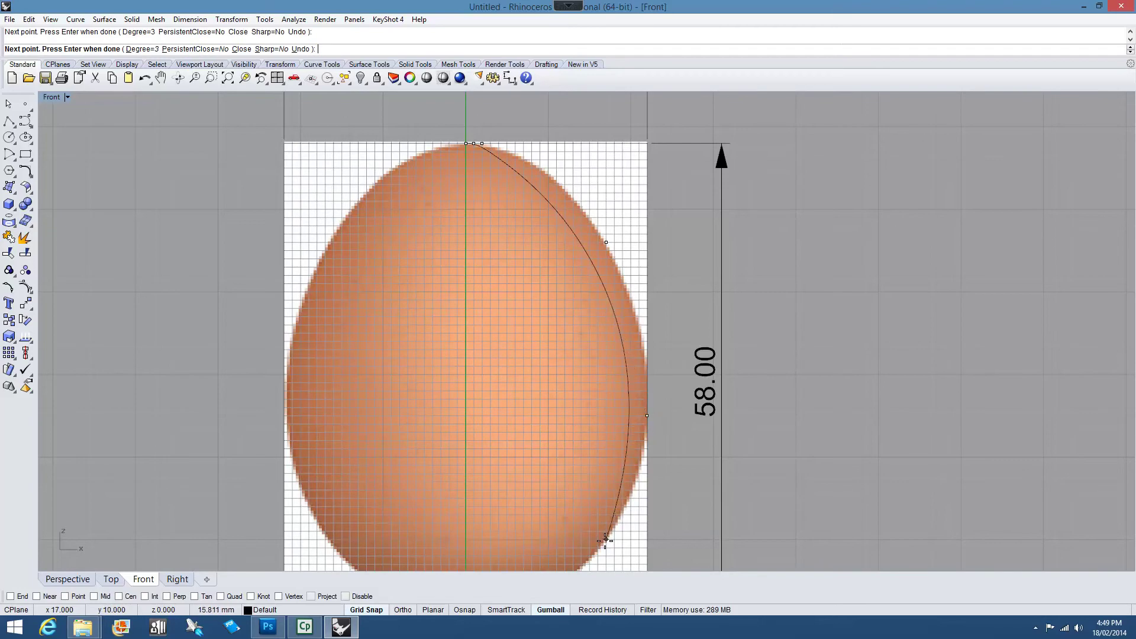
click(605, 539)
End the curve at the egg's bottom point and finish it.
scroll(605, 540, down, 3)
scroll(628, 329, up, 3)
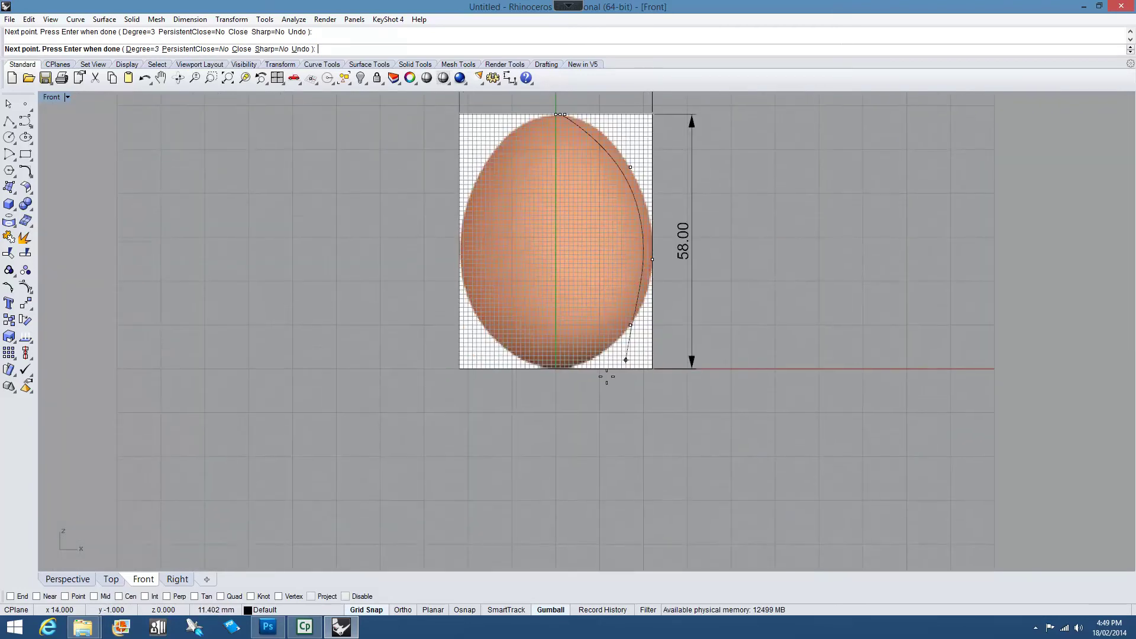
scroll(603, 362, up, 2)
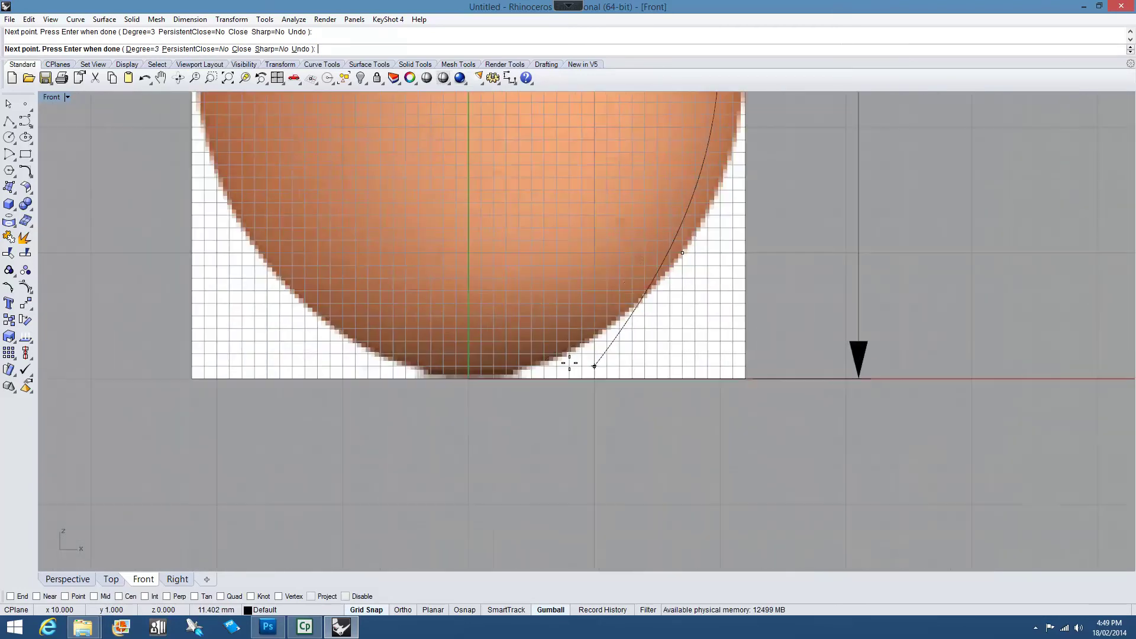
click(491, 378)
key(Return)
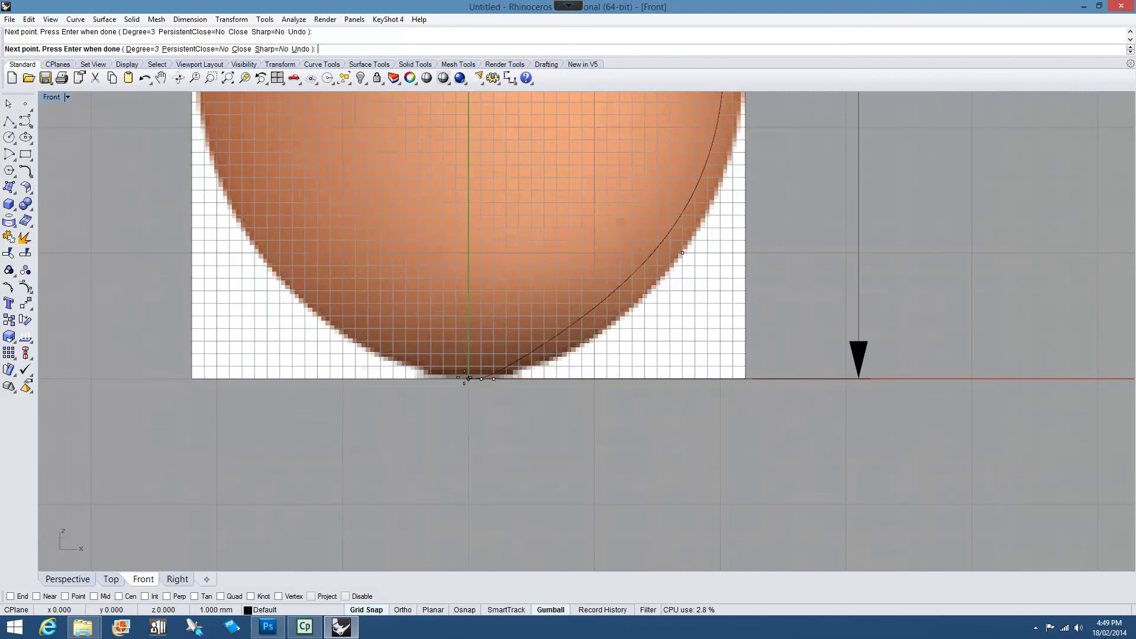
scroll(467, 329, up, 2)
scroll(467, 329, down, 2)
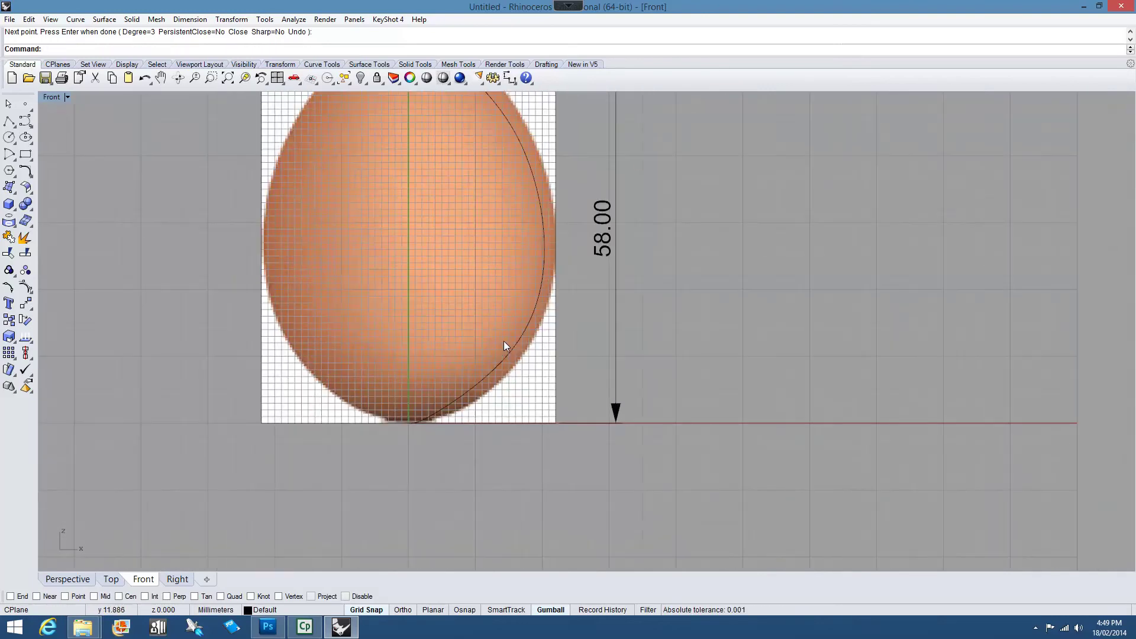
Turn on the curve's control points and move the lower and mid right points onto the egg edge.
click(535, 340)
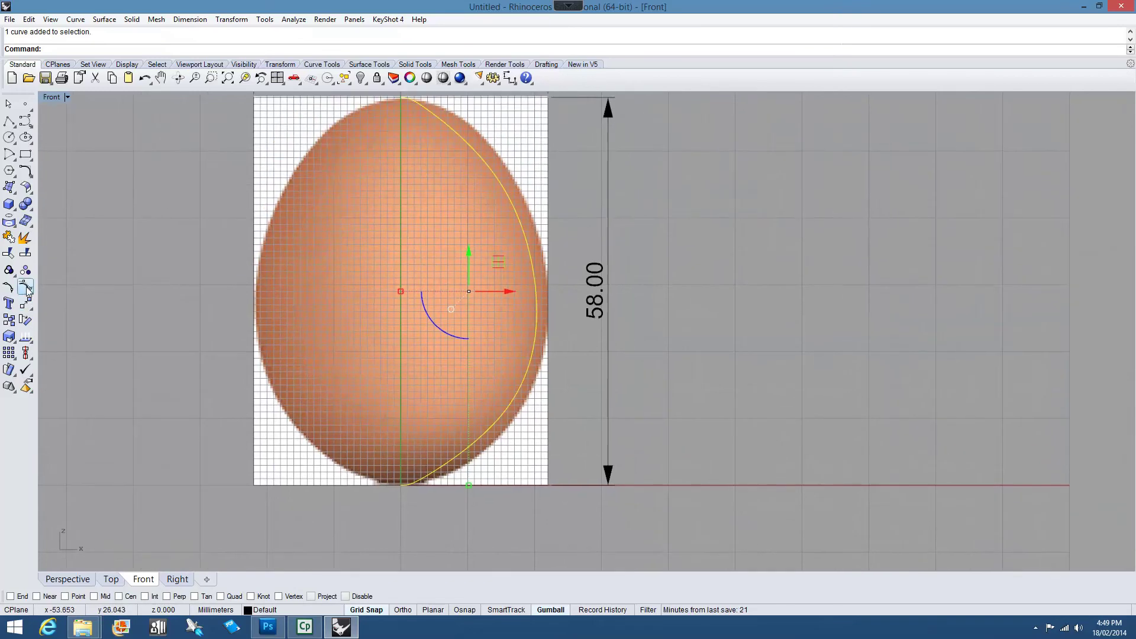
click(25, 286)
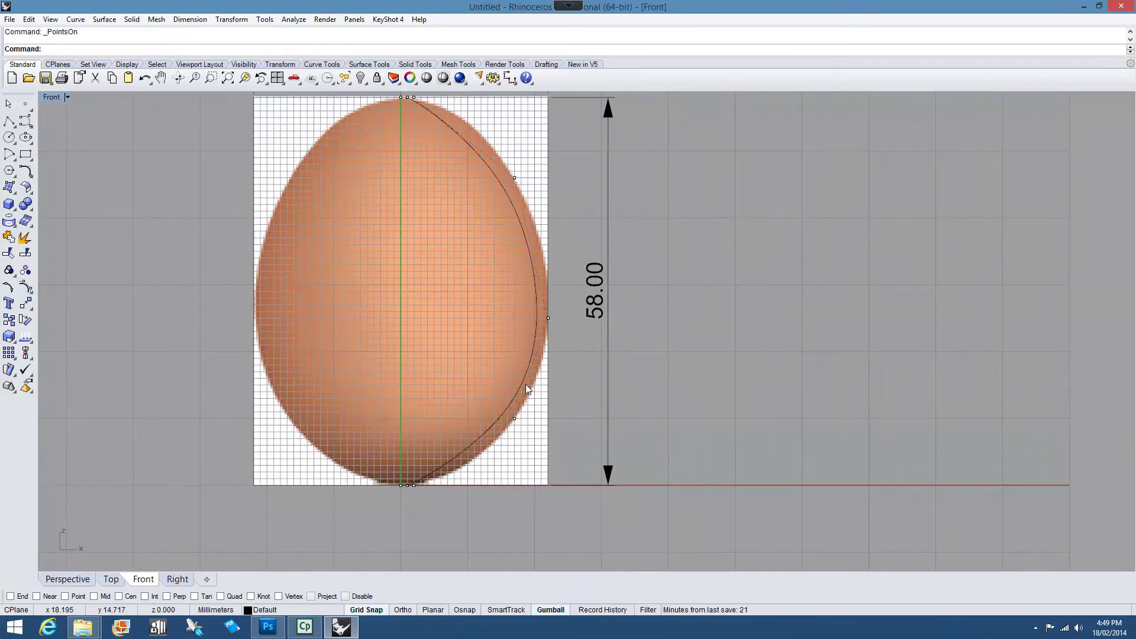
click(516, 420)
drag(555, 418, 575, 419)
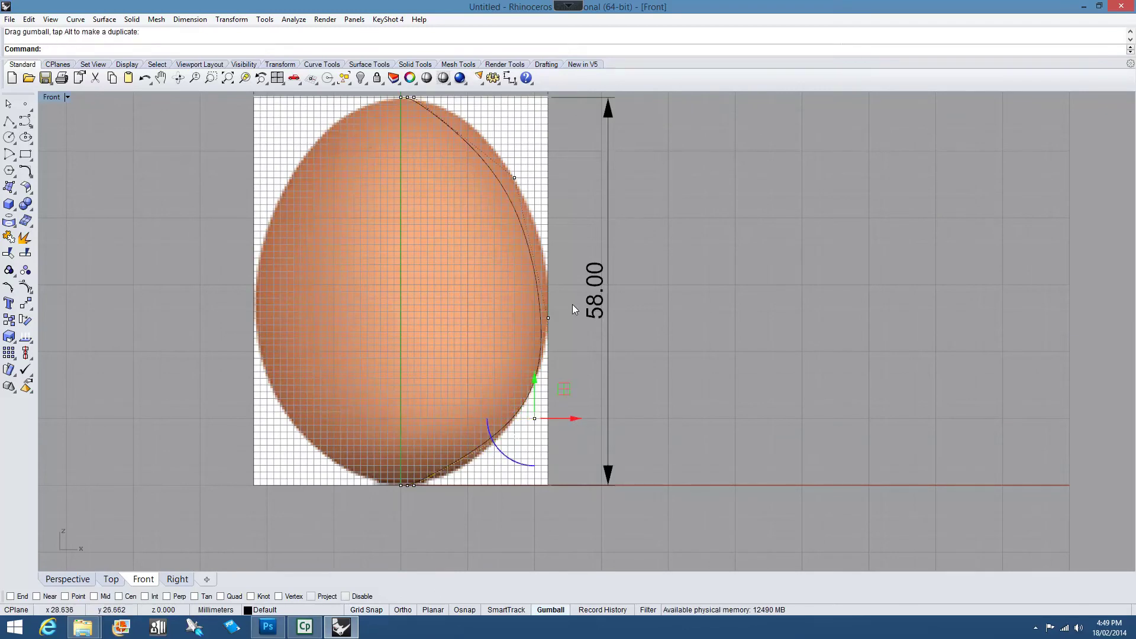
click(548, 318)
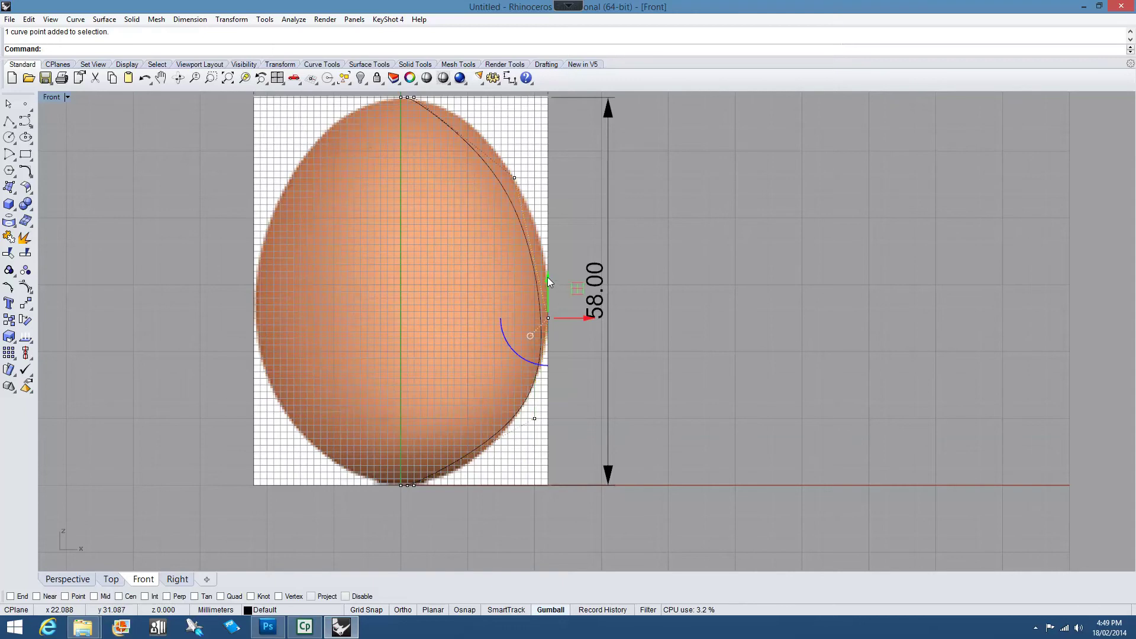
drag(547, 263, 550, 251)
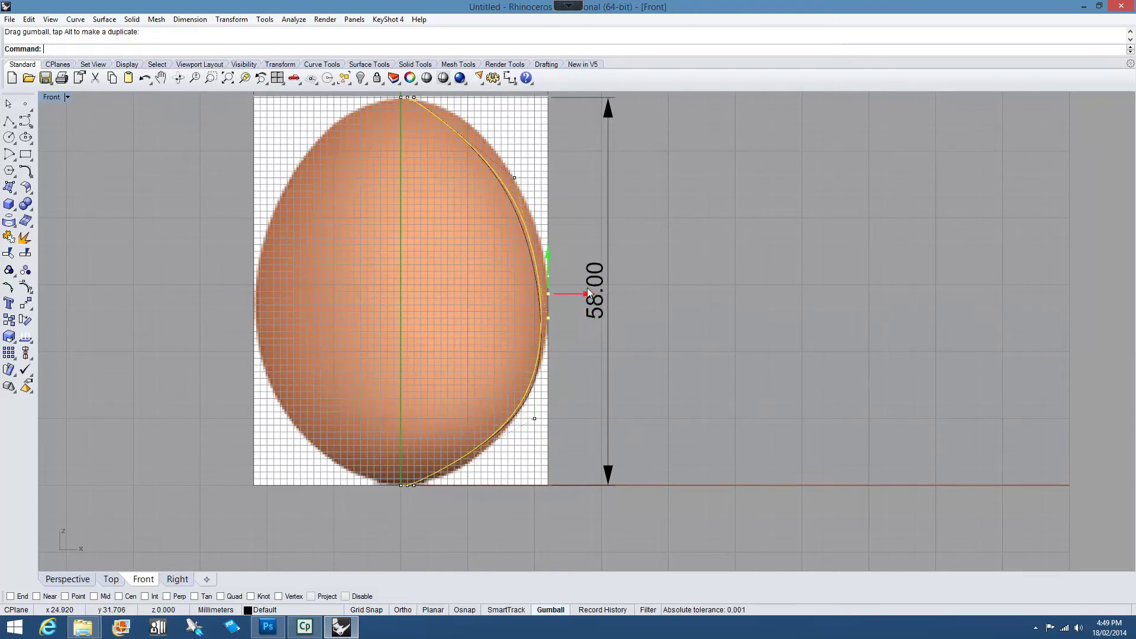
drag(591, 299, 597, 299)
Raise the upper right control point and shift the top point to fit the egg's tip.
right_drag(514, 178, 537, 290)
click(537, 290)
scroll(538, 290, up, 5)
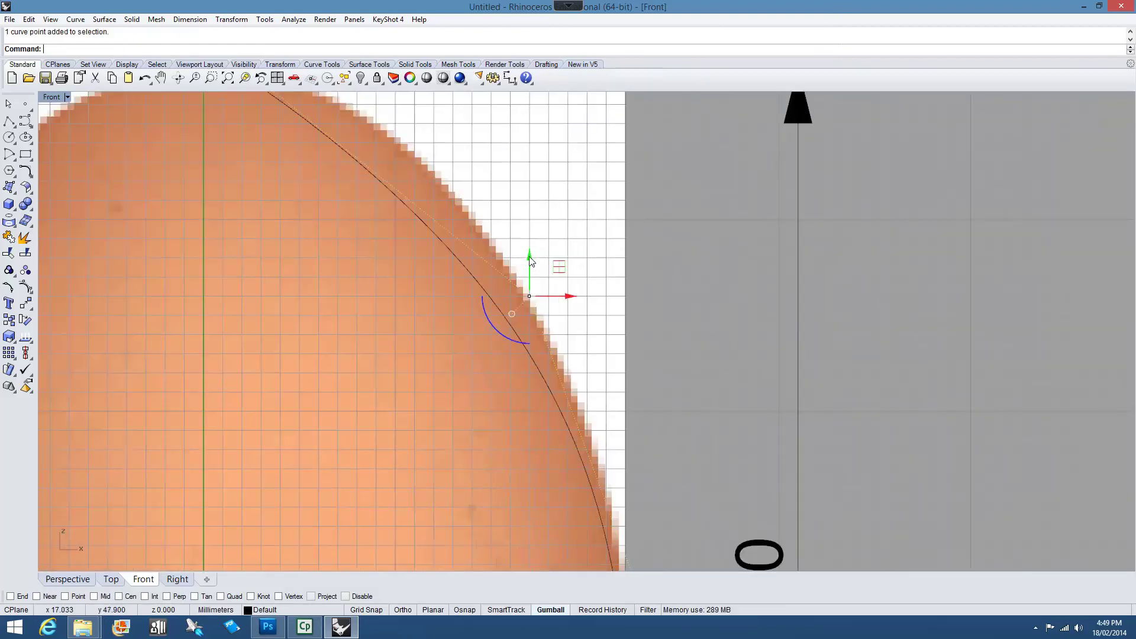
drag(527, 238, 527, 177)
right_drag(419, 253, 616, 437)
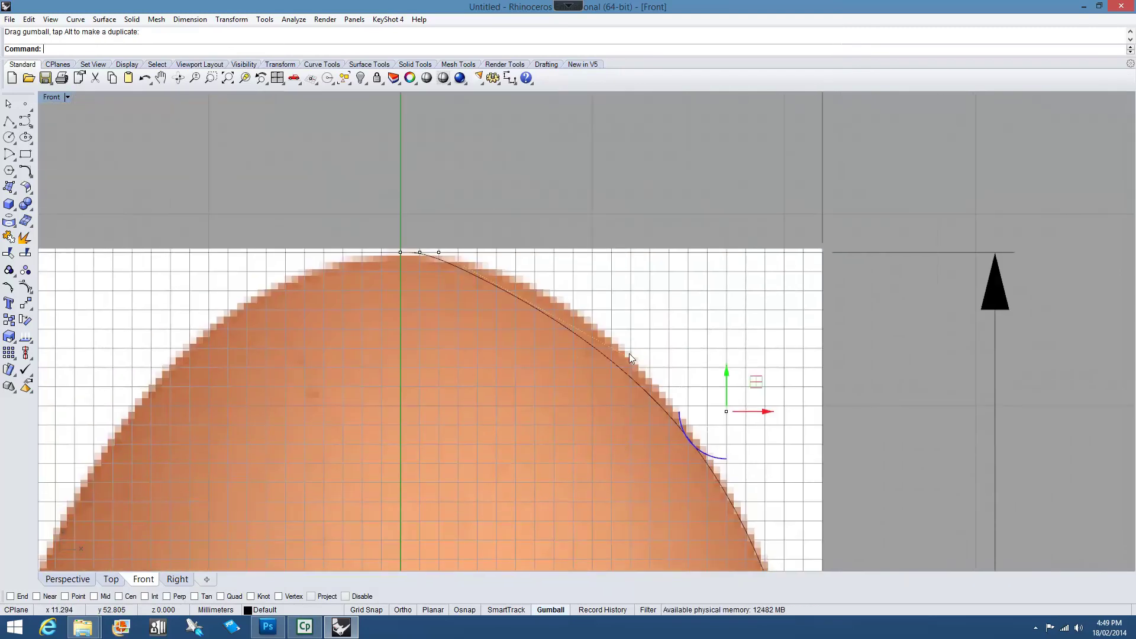
click(439, 254)
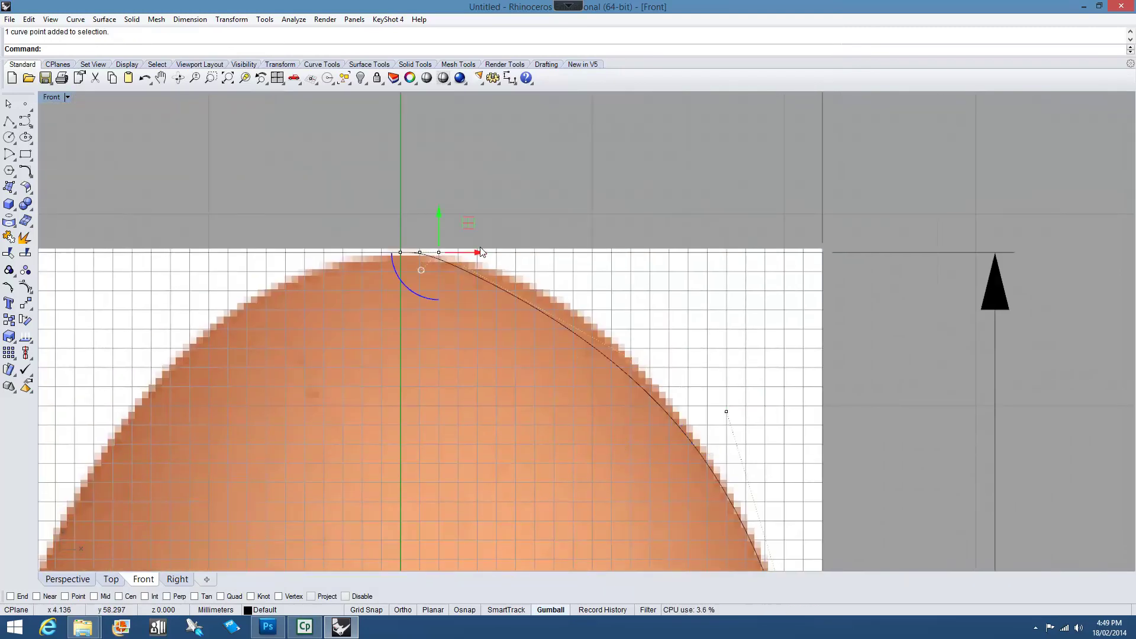
drag(481, 252, 527, 243)
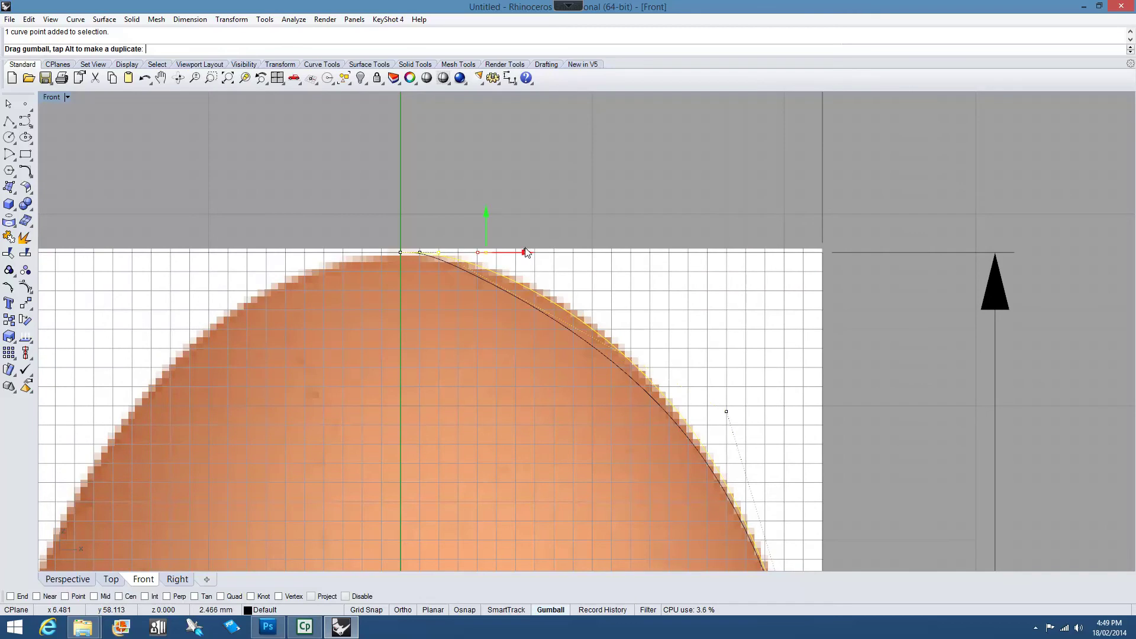
right_drag(559, 417, 531, 324)
scroll(538, 335, down, 3)
scroll(520, 287, up, 5)
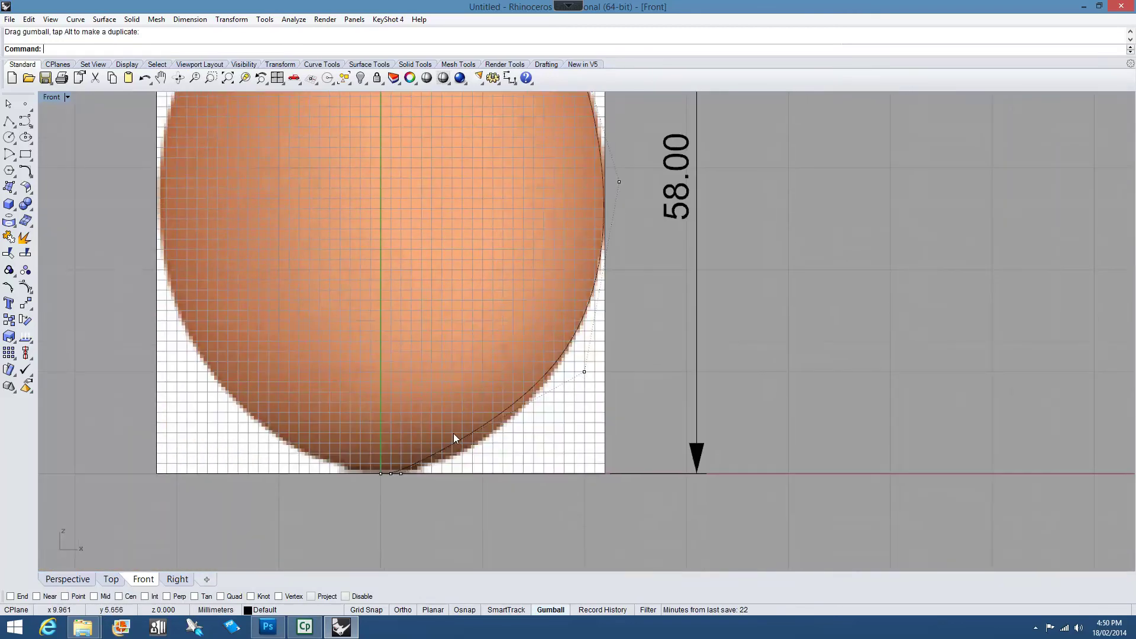
Adjust the lower right and bottom control points to follow the egg's base.
click(584, 372)
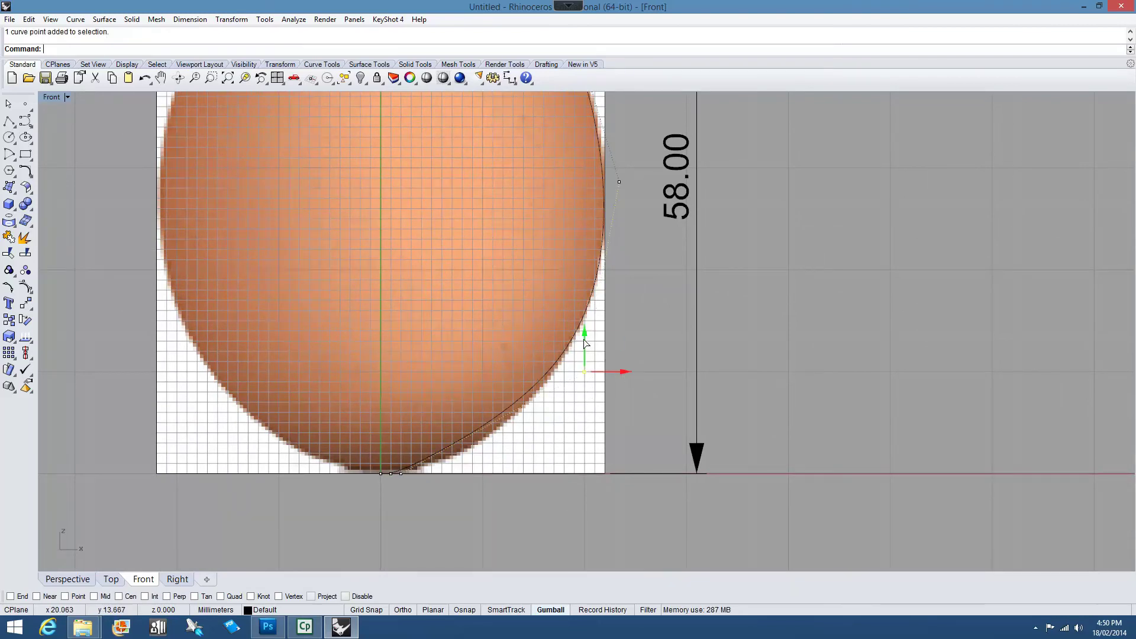
drag(589, 341, 577, 351)
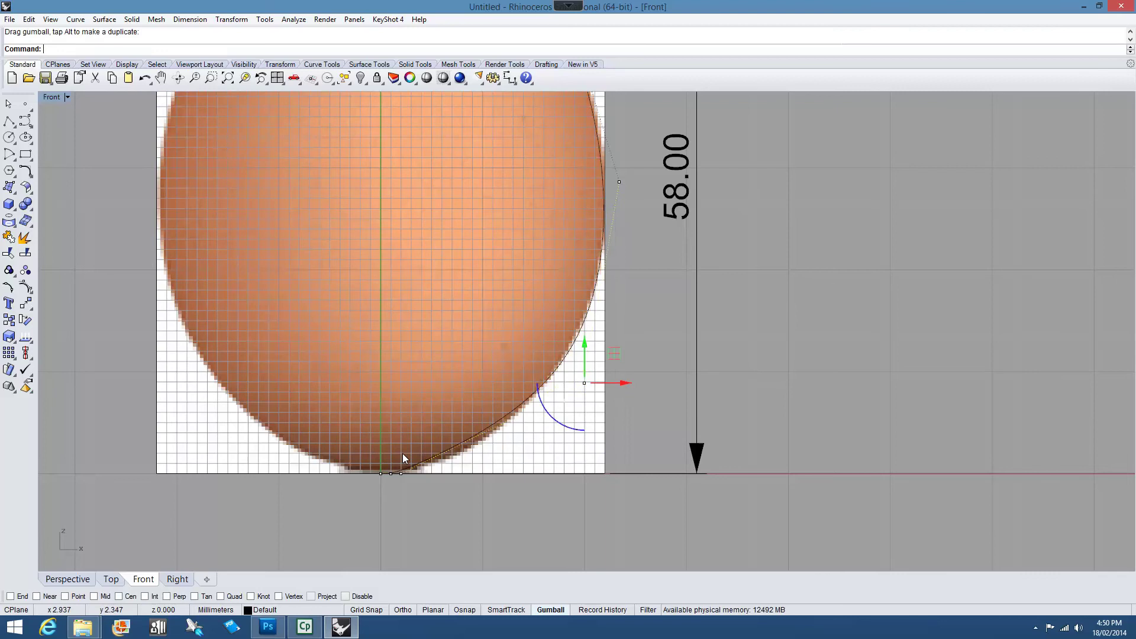
click(402, 474)
drag(443, 475, 467, 469)
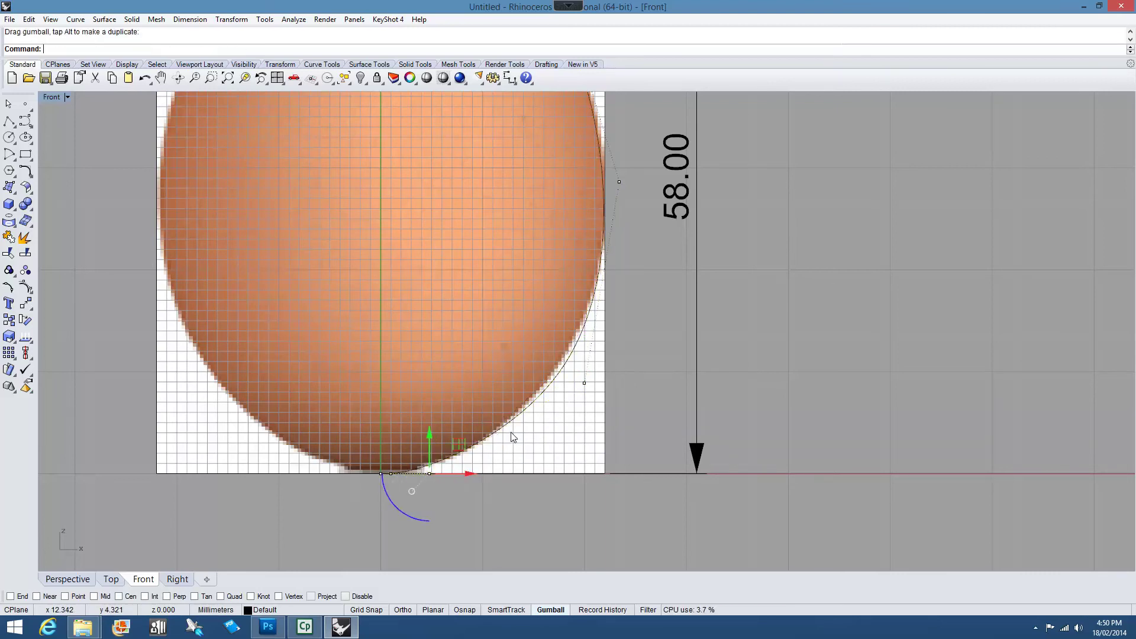
right_drag(512, 434, 515, 447)
right_drag(549, 356, 509, 385)
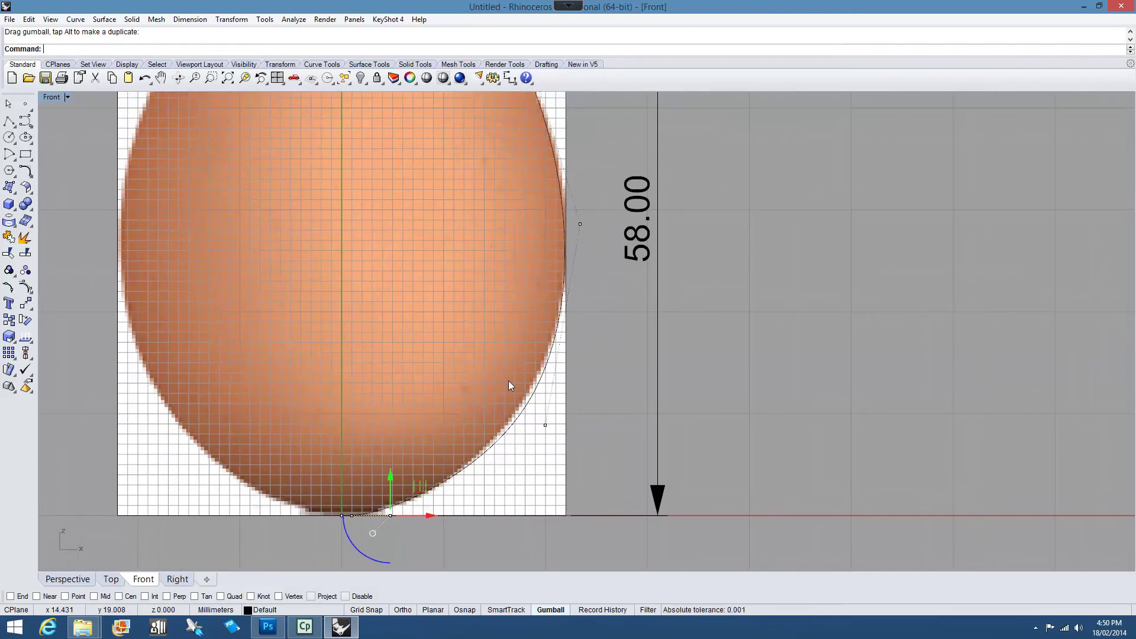
click(543, 424)
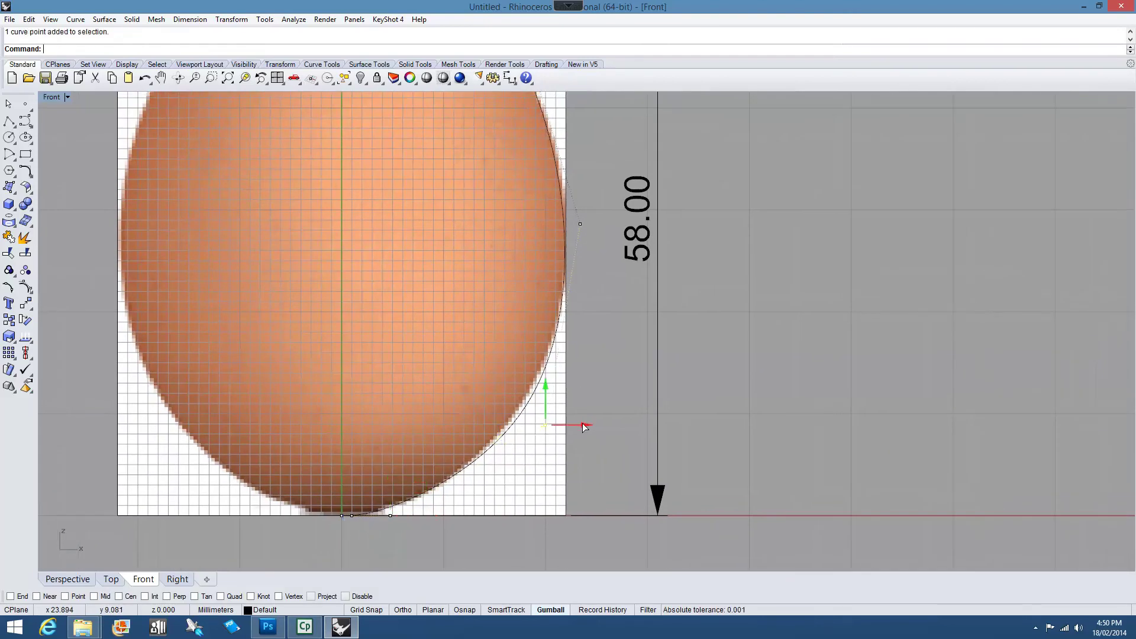
drag(583, 426, 581, 426)
Raise the upper right control point onto the outline and recentre the whole egg.
right_drag(611, 325, 595, 431)
right_drag(581, 272, 580, 339)
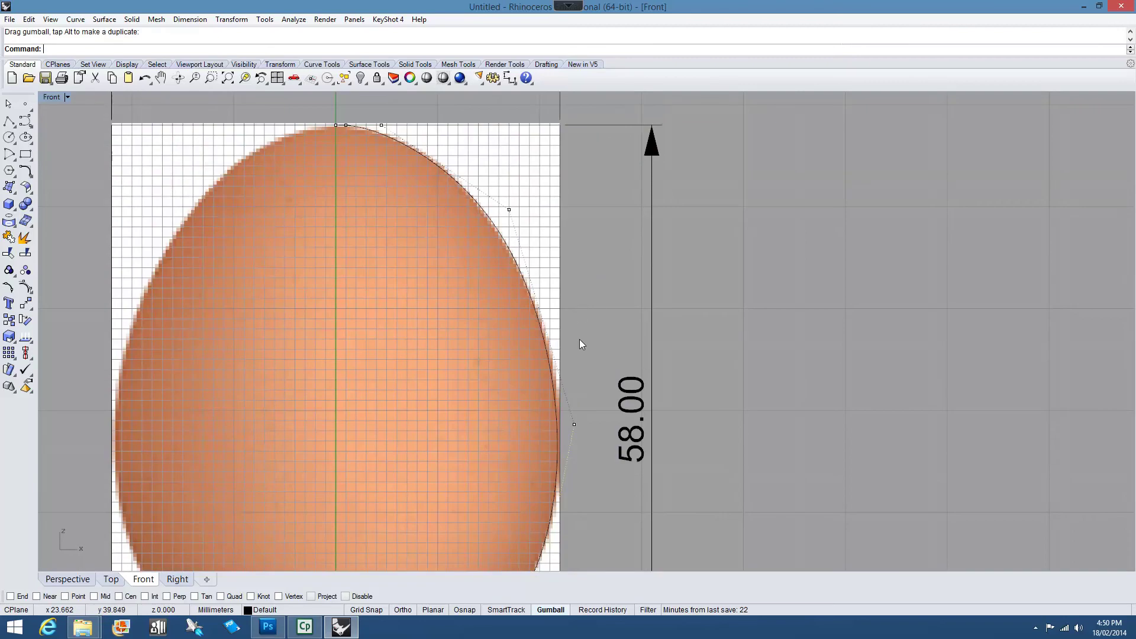
click(509, 210)
drag(512, 178, 510, 165)
right_drag(368, 166, 449, 306)
scroll(453, 293, up, 5)
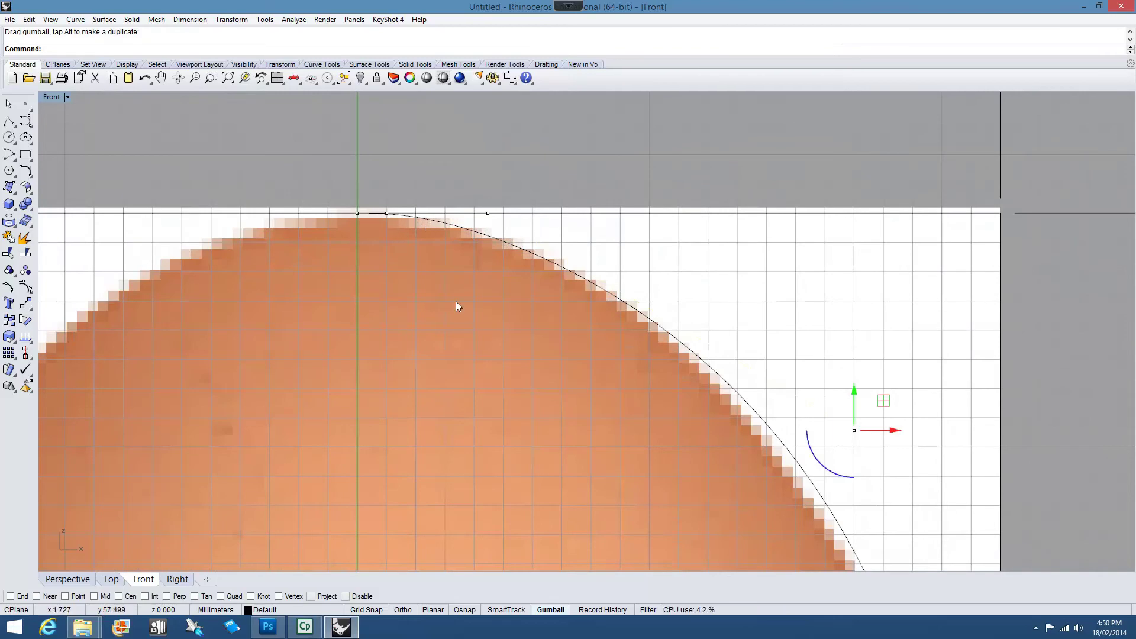
scroll(502, 342, down, 8)
right_drag(507, 385, 521, 245)
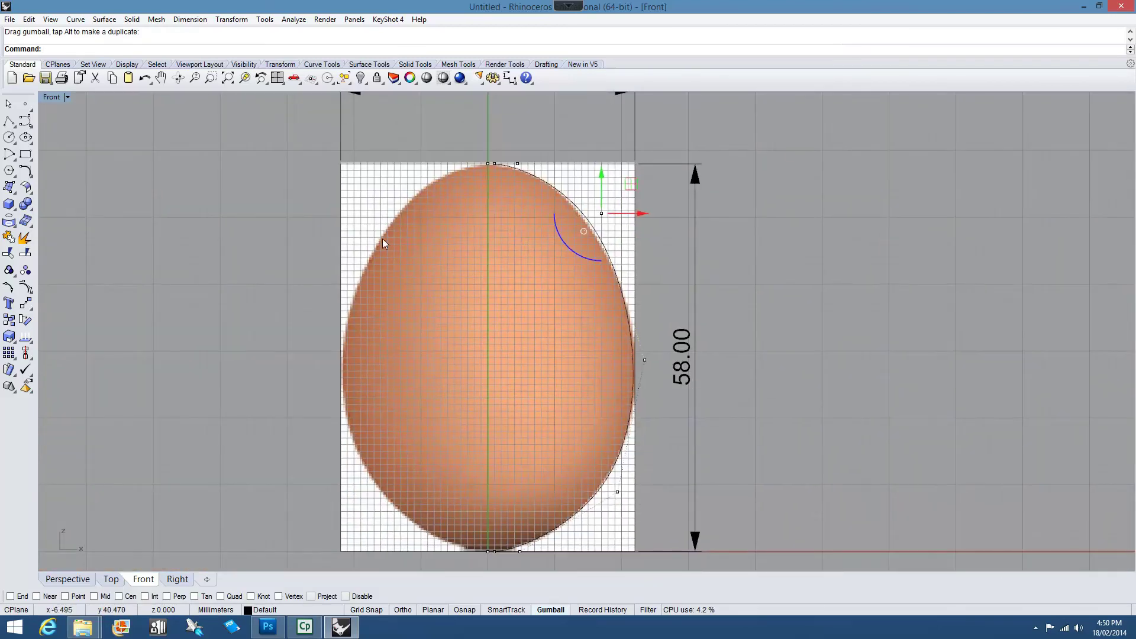
Hide the background bitmap and reframe the Front view around the profile curve.
click(50, 20)
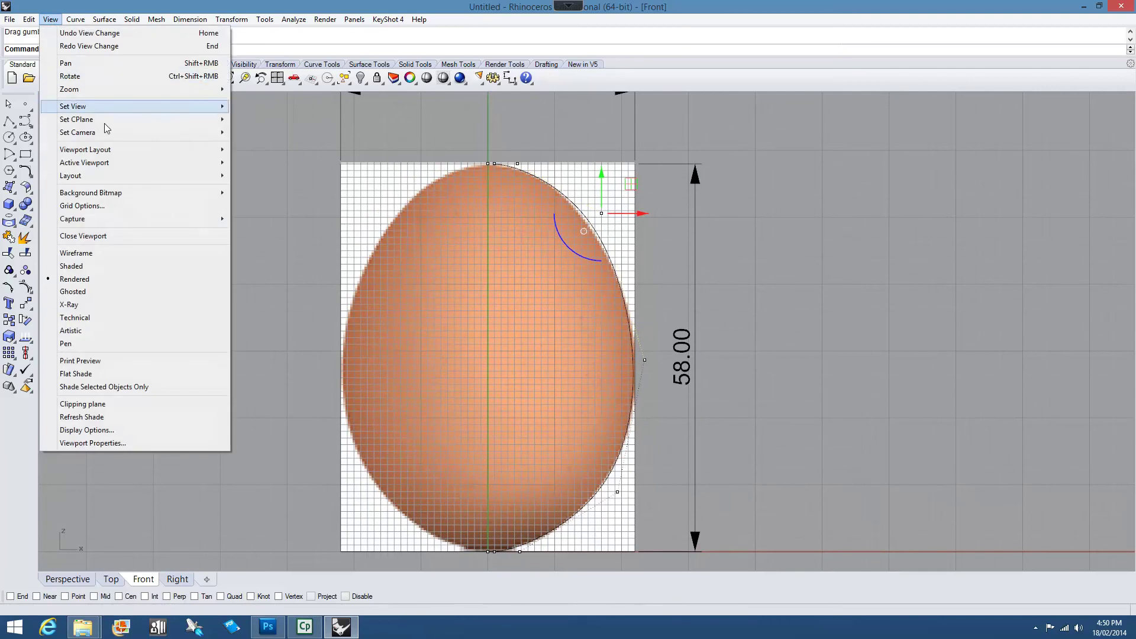
mouse_move(213, 193)
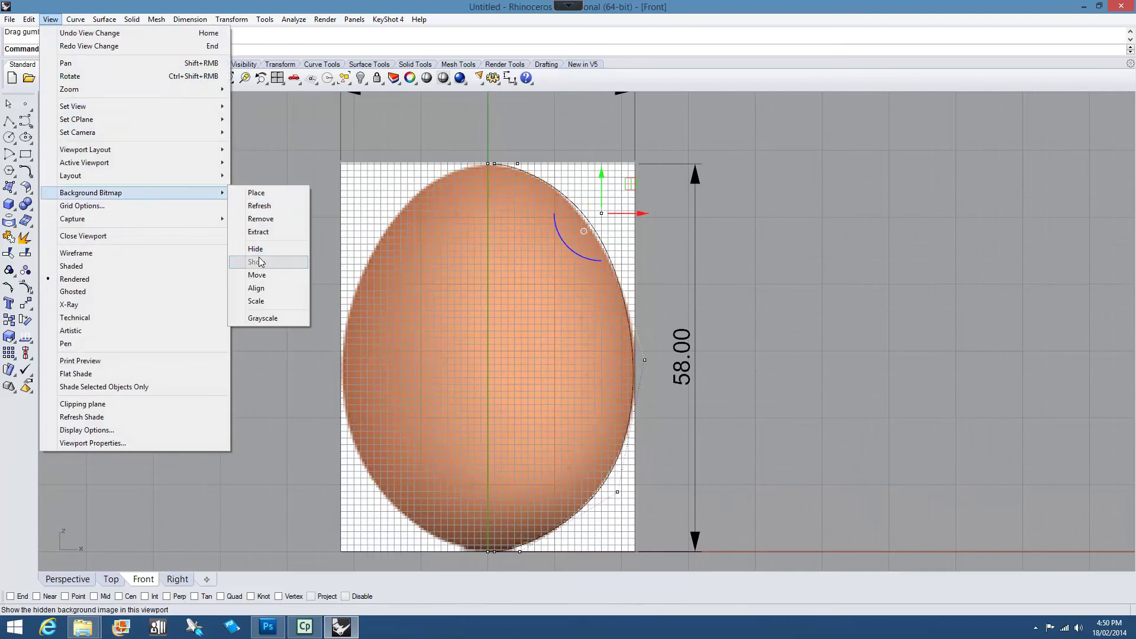
click(256, 249)
right_drag(495, 332, 460, 305)
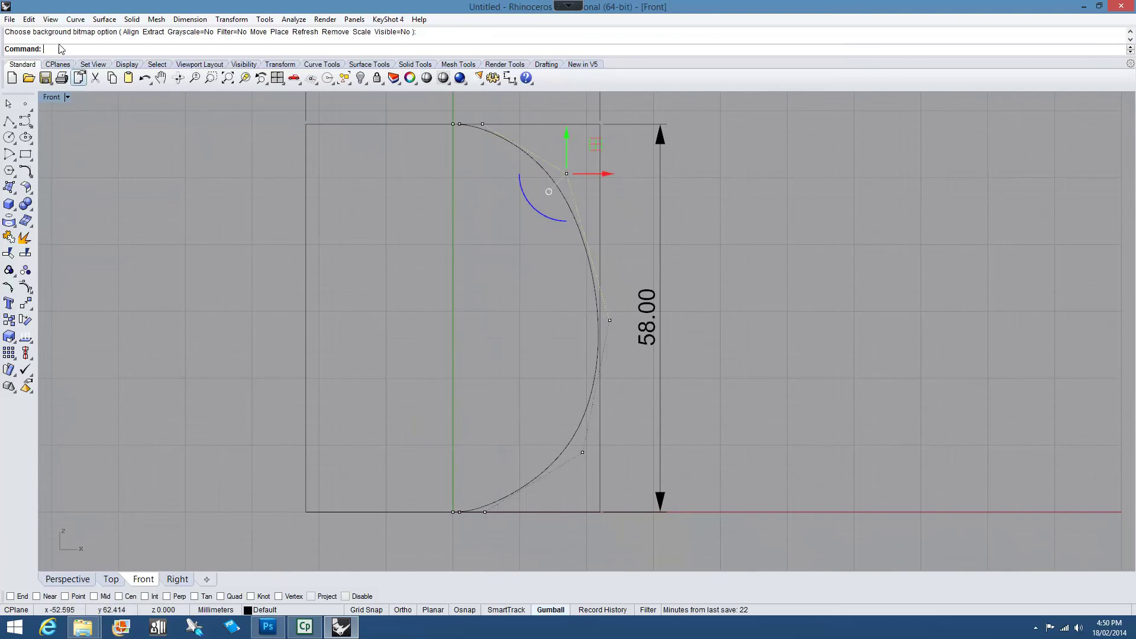
Revolve the profile curve a full 360° around a grid-snapped vertical centreline axis.
click(104, 19)
click(121, 89)
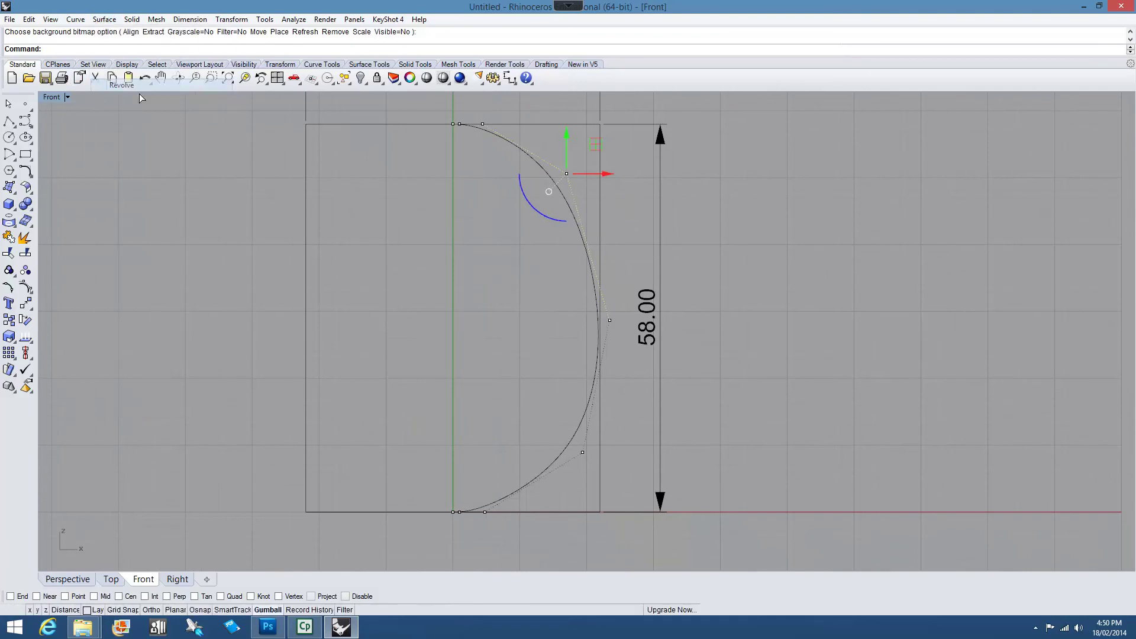
click(525, 155)
key(Return)
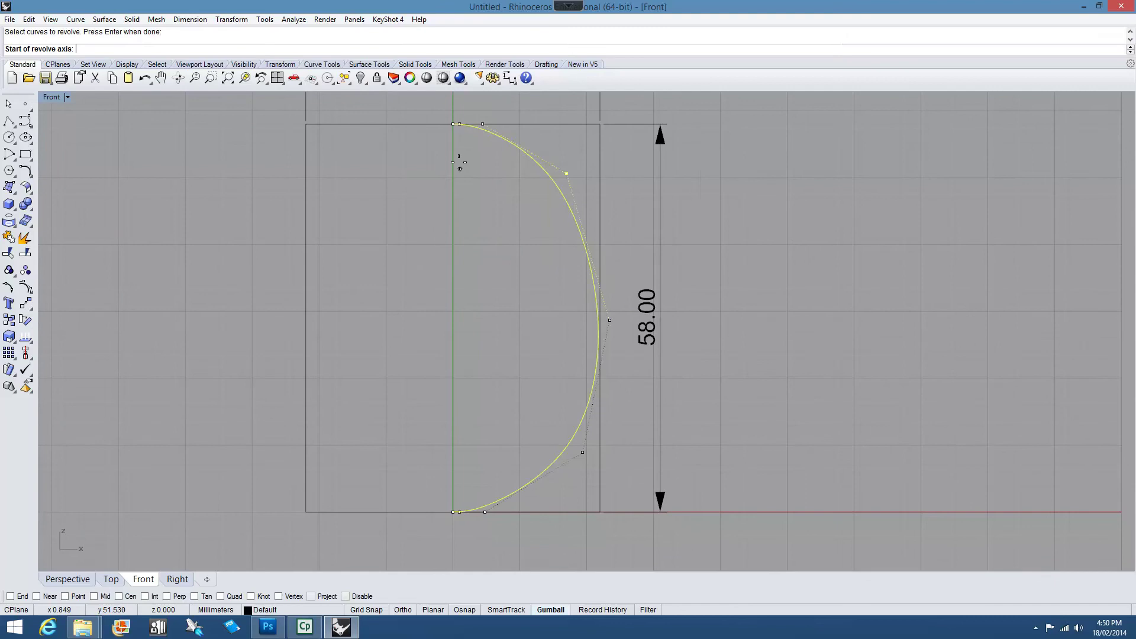
key(F9)
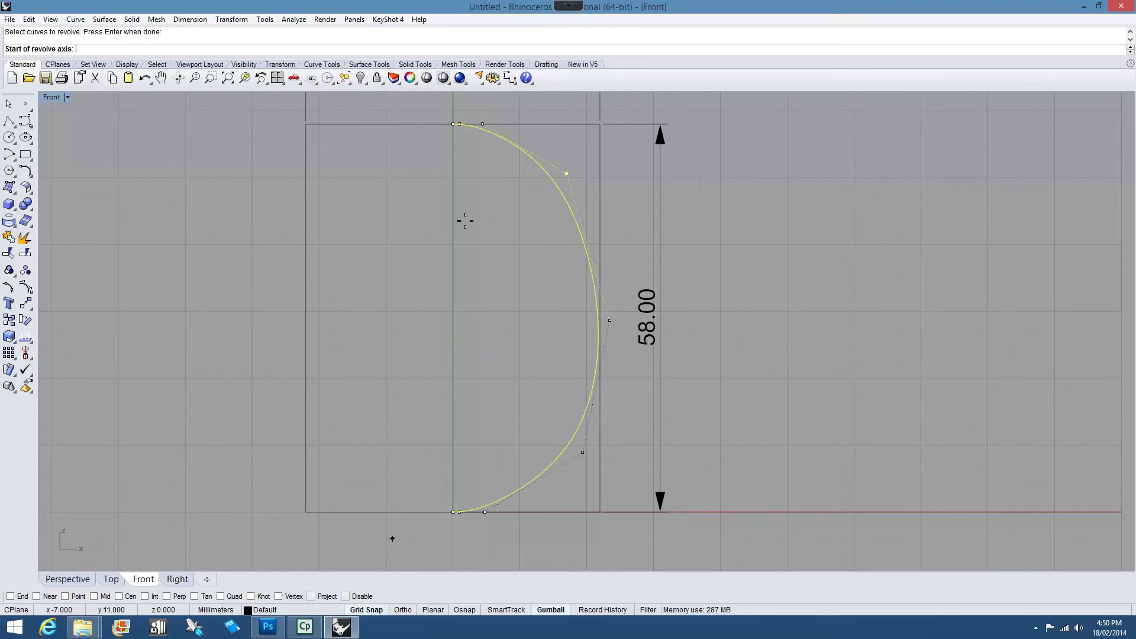
click(453, 149)
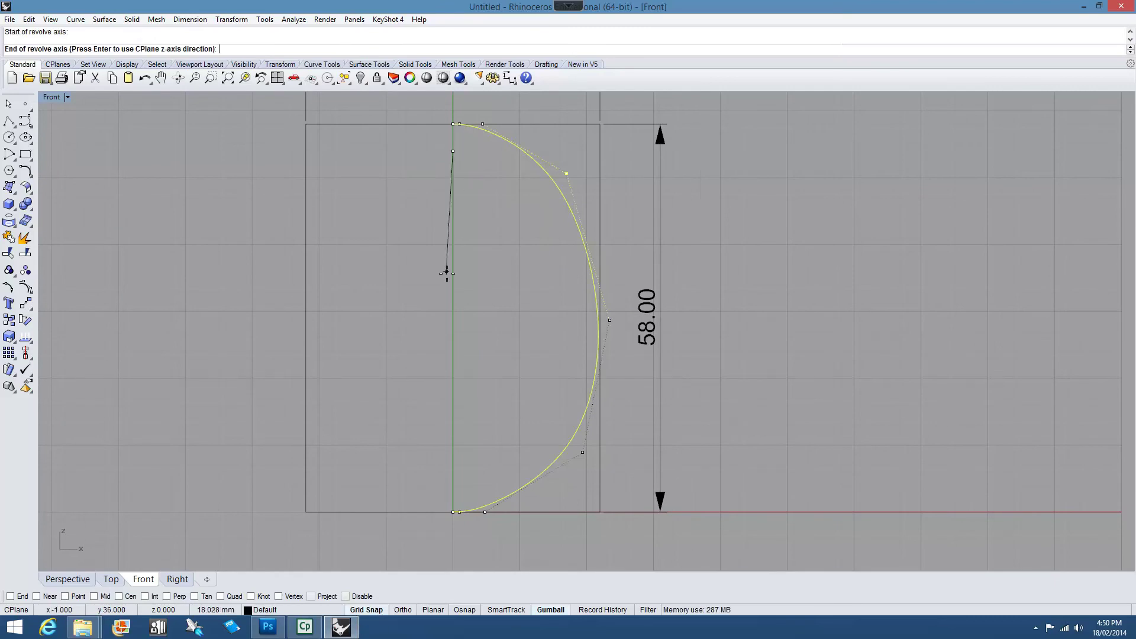
click(453, 276)
key(Return)
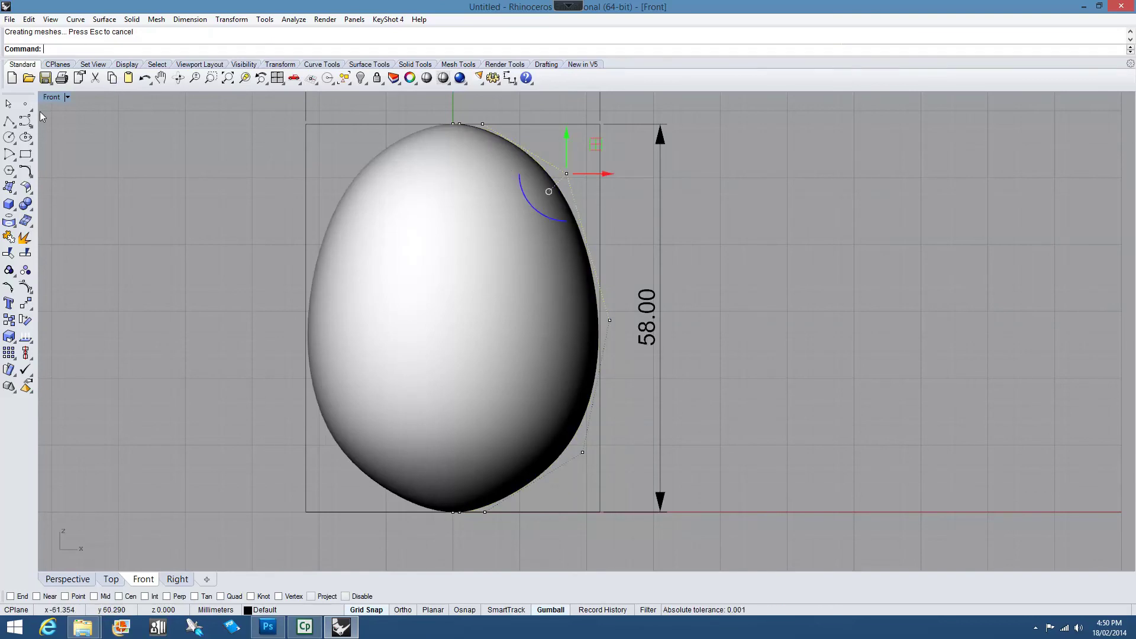
Restore the multi-view layout and set the Perspective view to Shaded to orbit the egg.
double_click(52, 97)
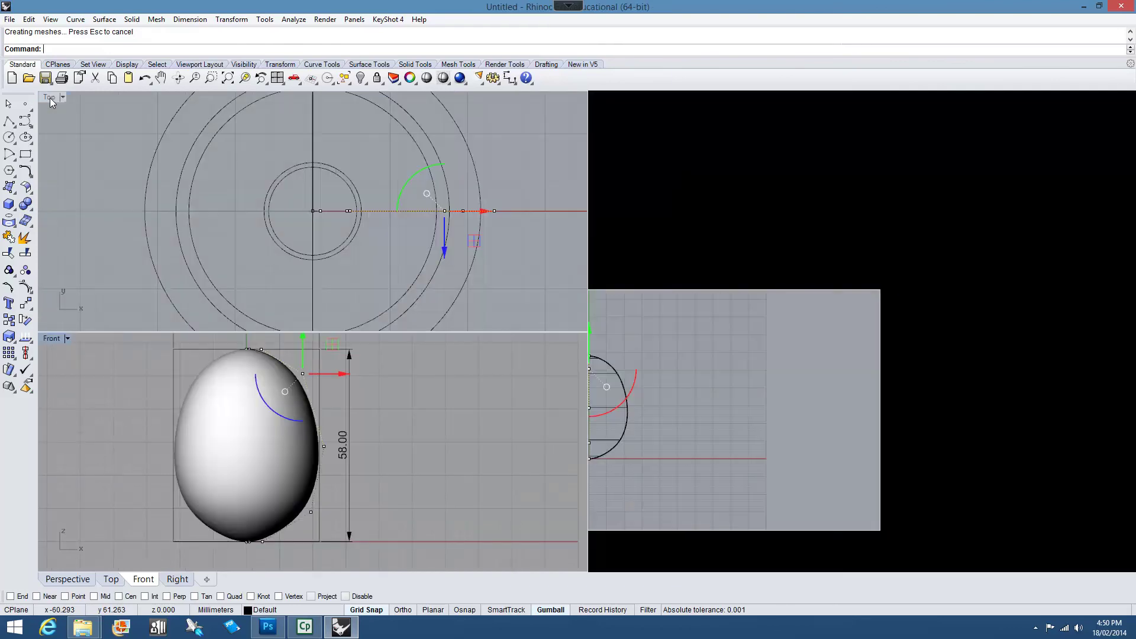
click(83, 582)
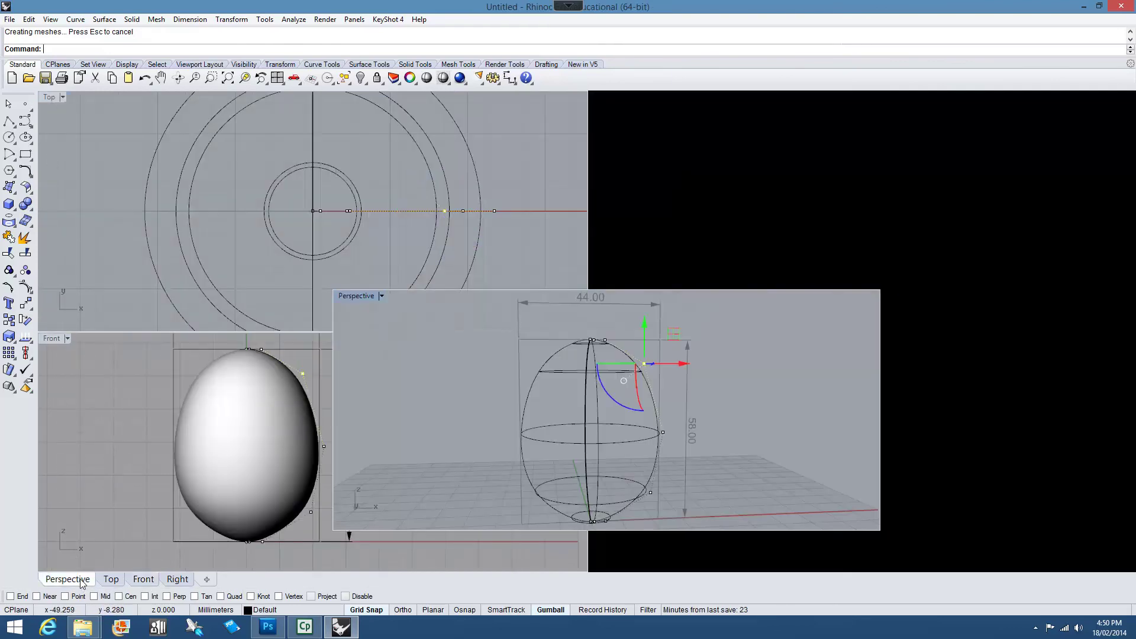
right_drag(594, 449, 522, 463)
click(382, 296)
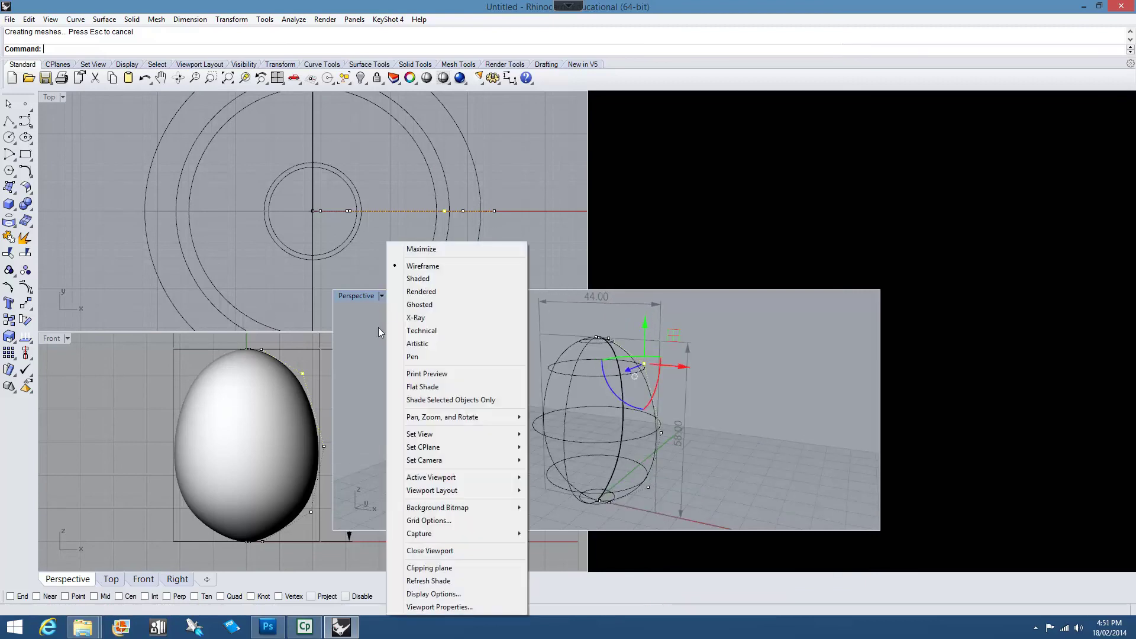
click(409, 276)
mouse_move(451, 343)
right_down()
mouse_move(478, 389)
mouse_move(498, 398)
mouse_move(490, 416)
right_up()
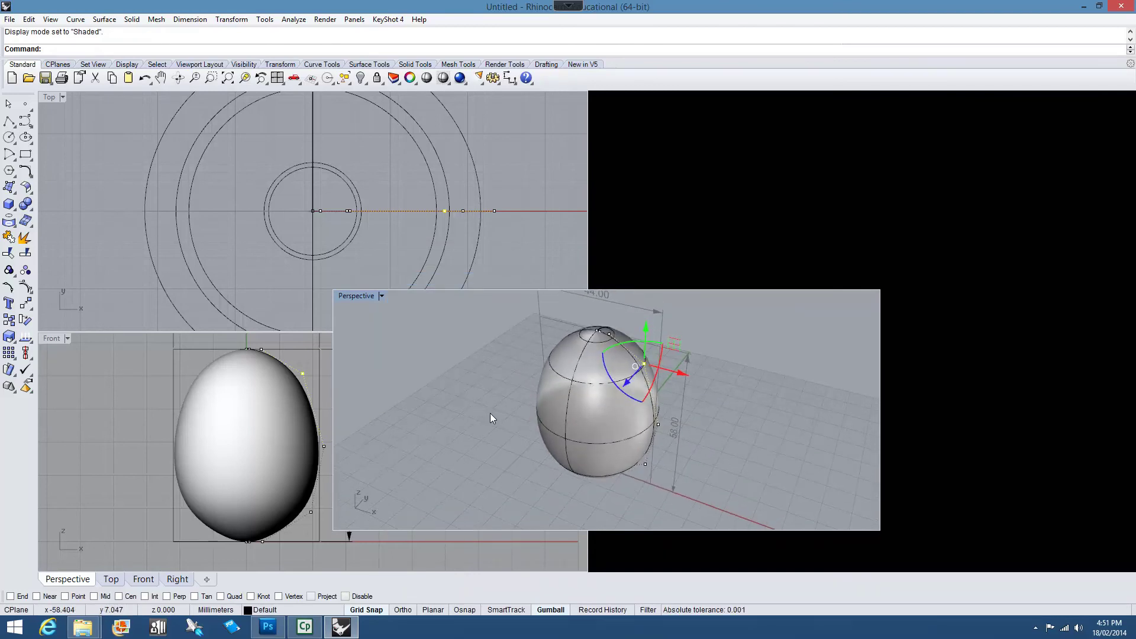
click(55, 339)
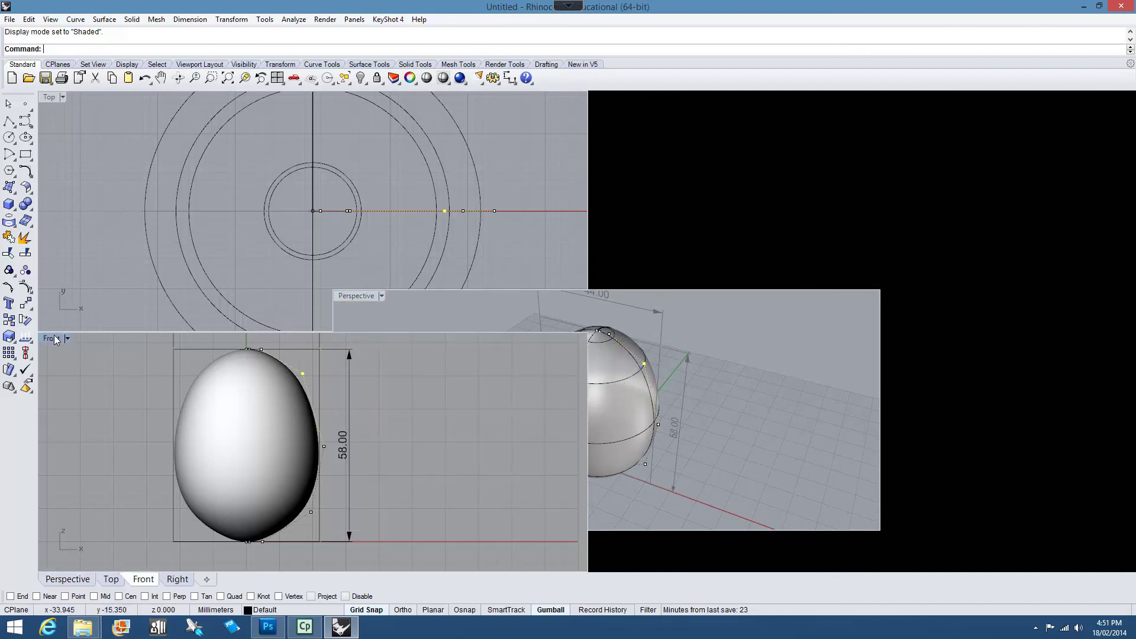
In the maximized Front view, nudge the profile's bottom control point and move the egg right of the curve.
double_click(55, 339)
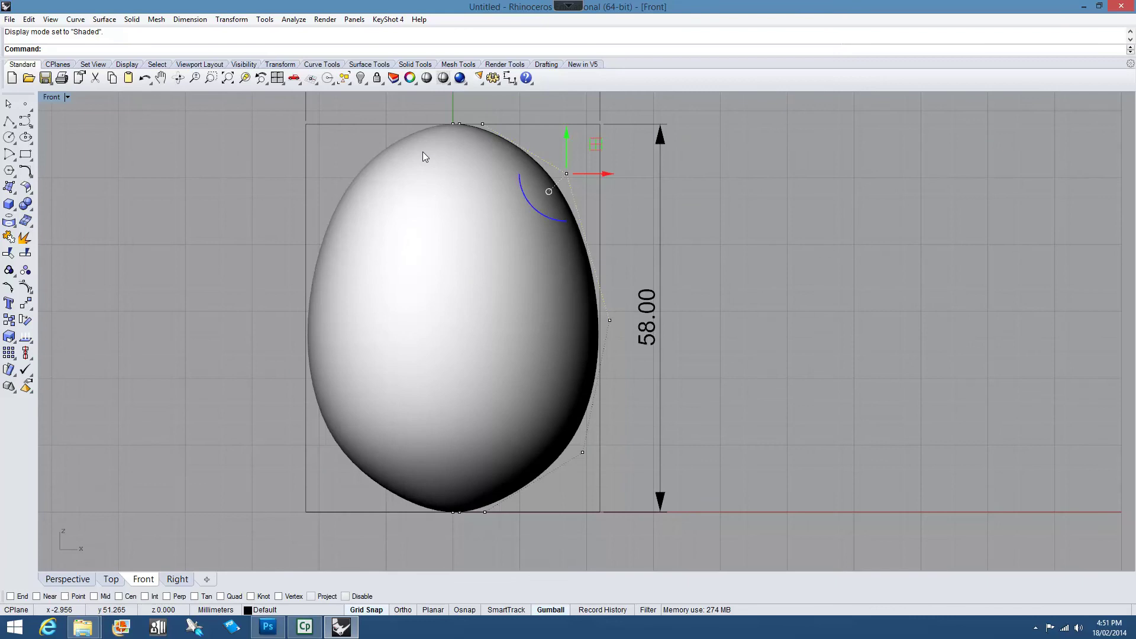
click(485, 511)
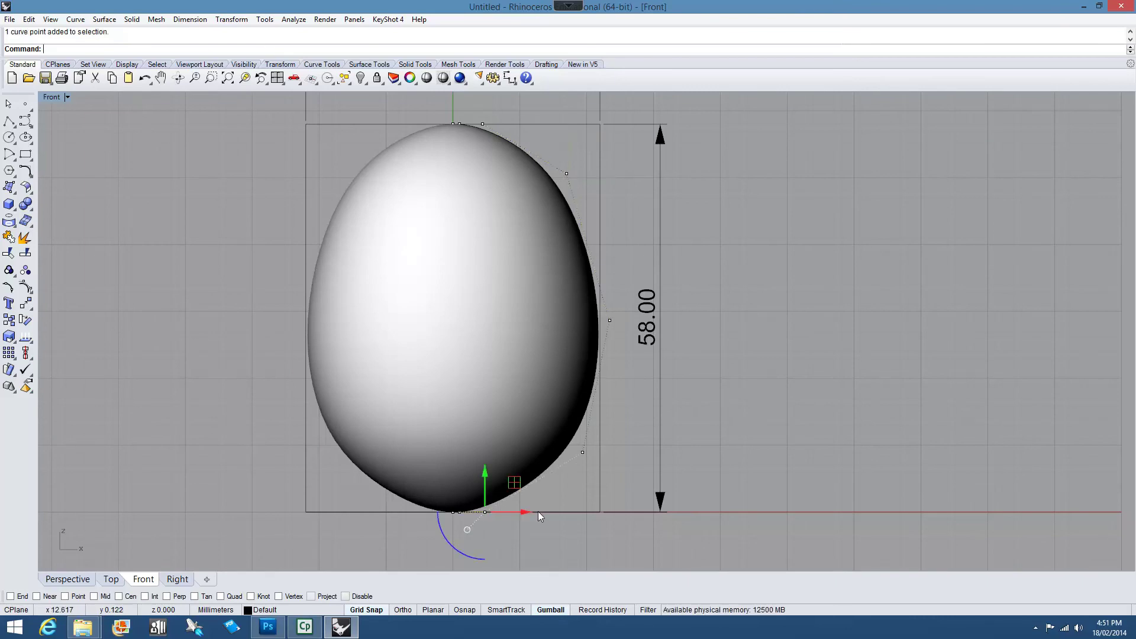
drag(522, 509, 539, 512)
click(465, 432)
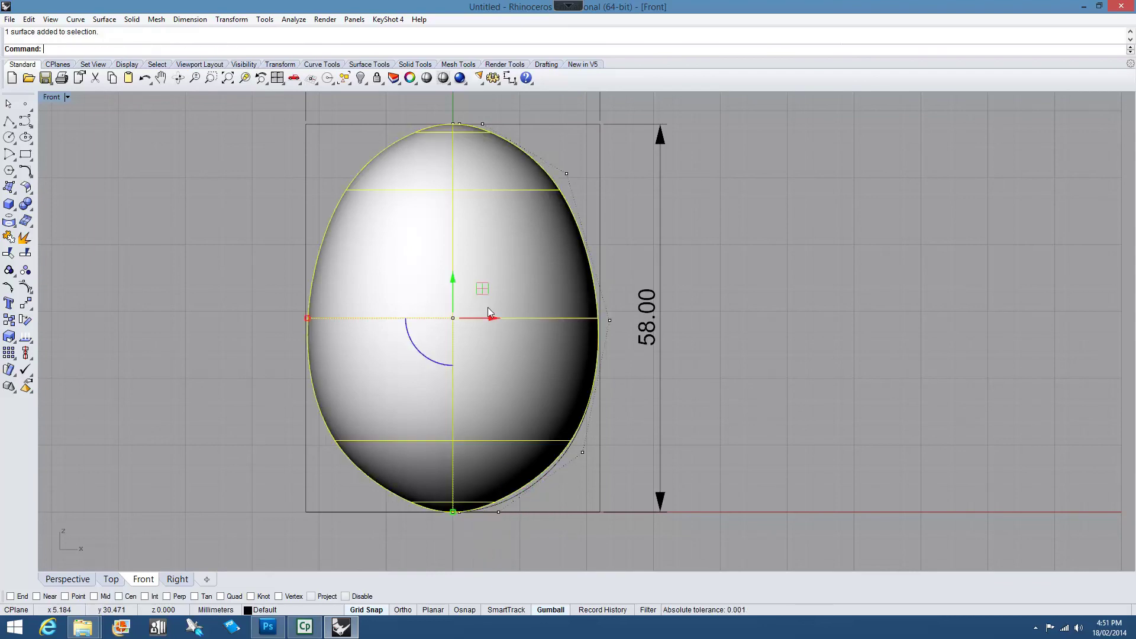
drag(493, 322, 956, 330)
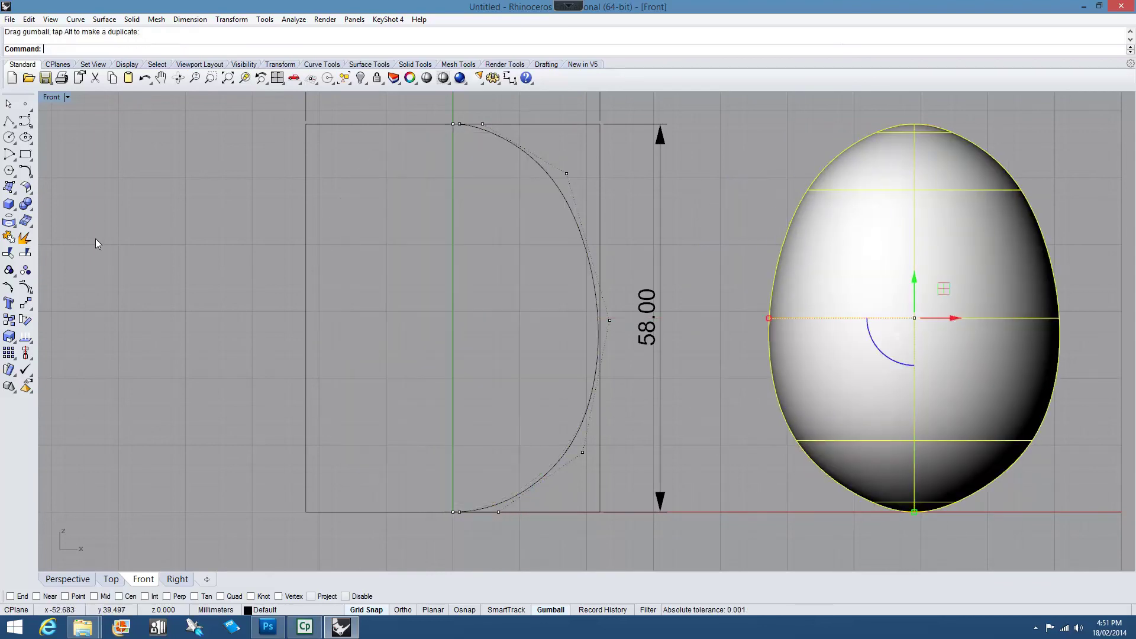
Revolve the profile curve FullCircle around the vertical centre-line axis to make a second egg.
click(104, 19)
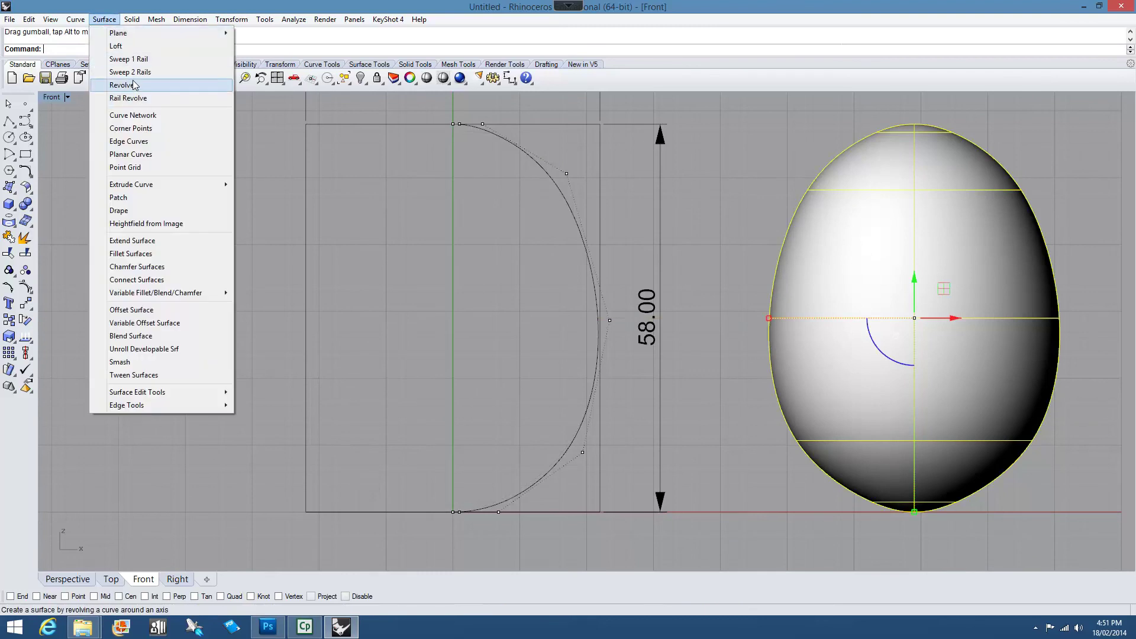
click(135, 86)
click(582, 246)
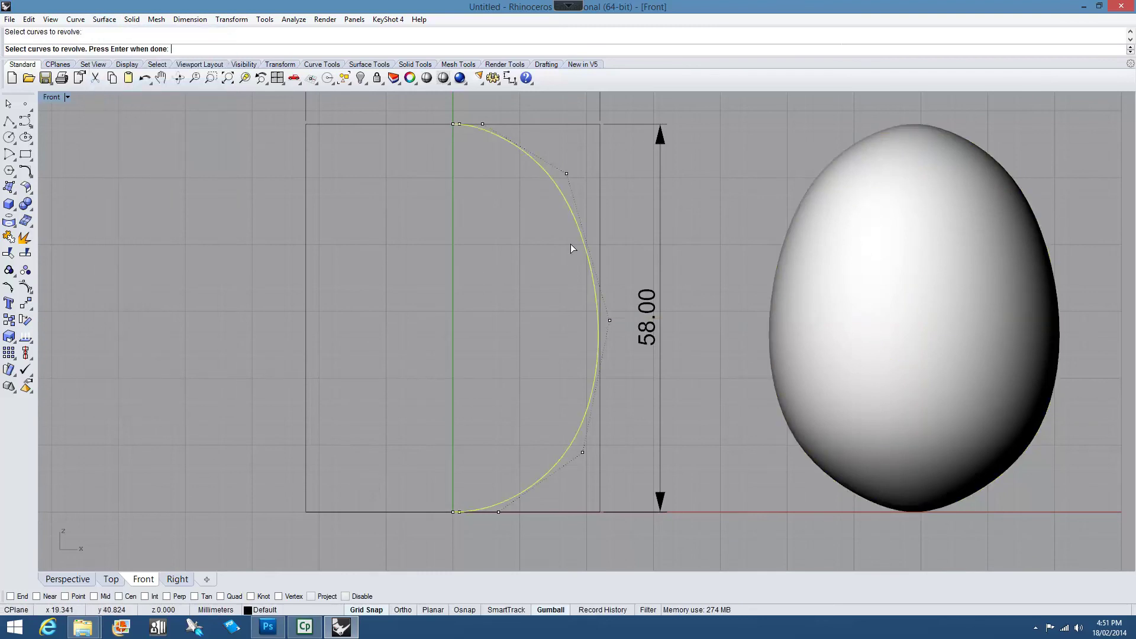
right_drag(457, 318, 459, 314)
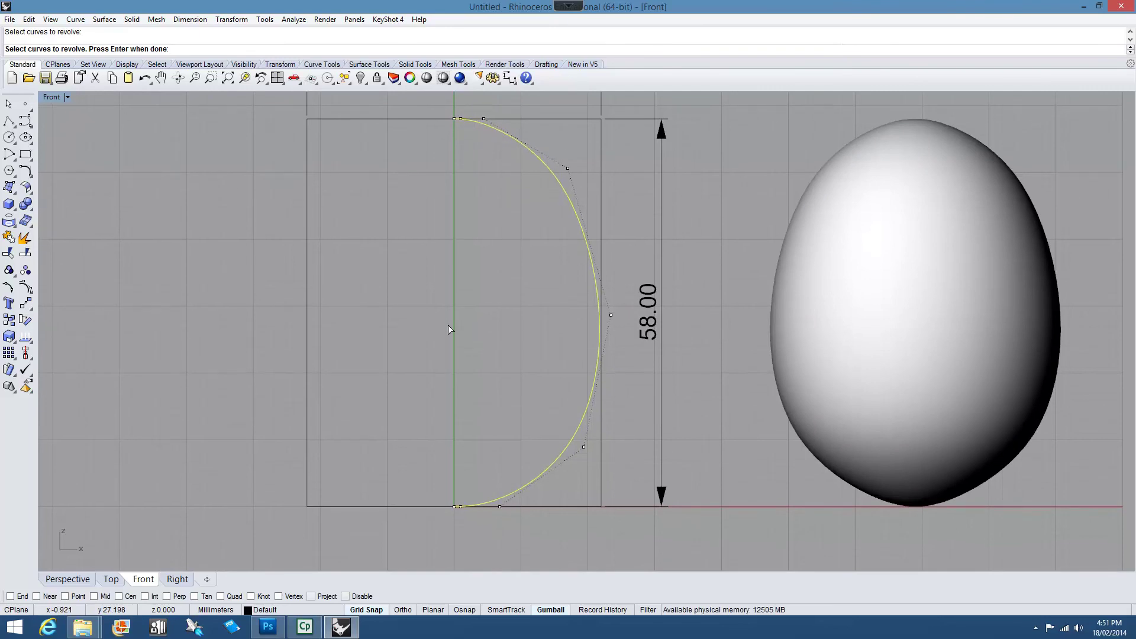
right_click(471, 346)
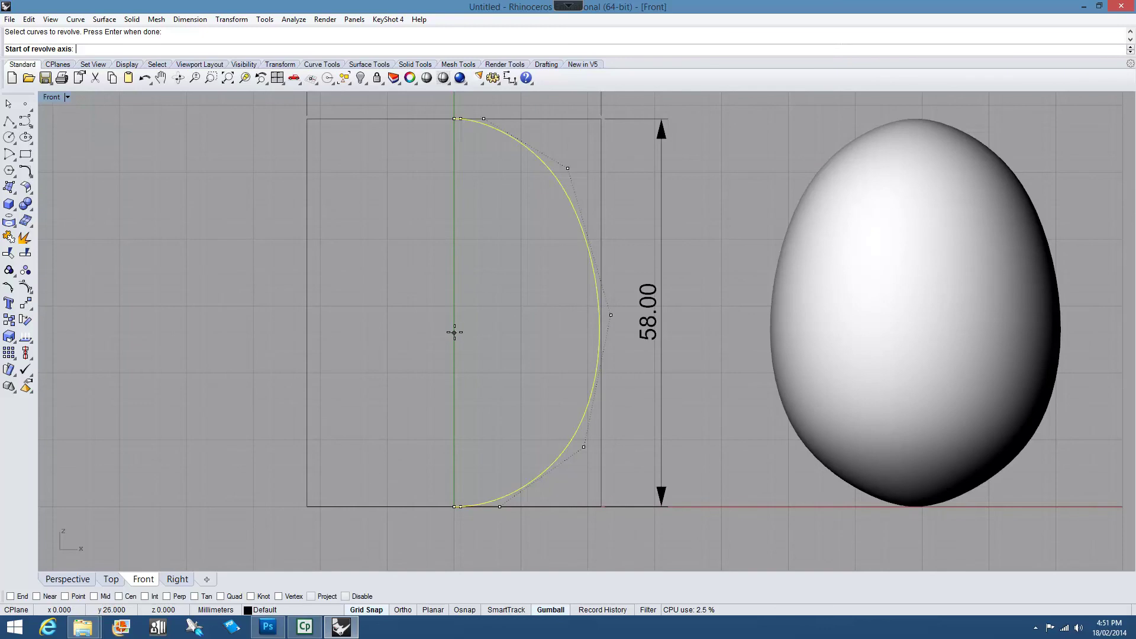
click(454, 332)
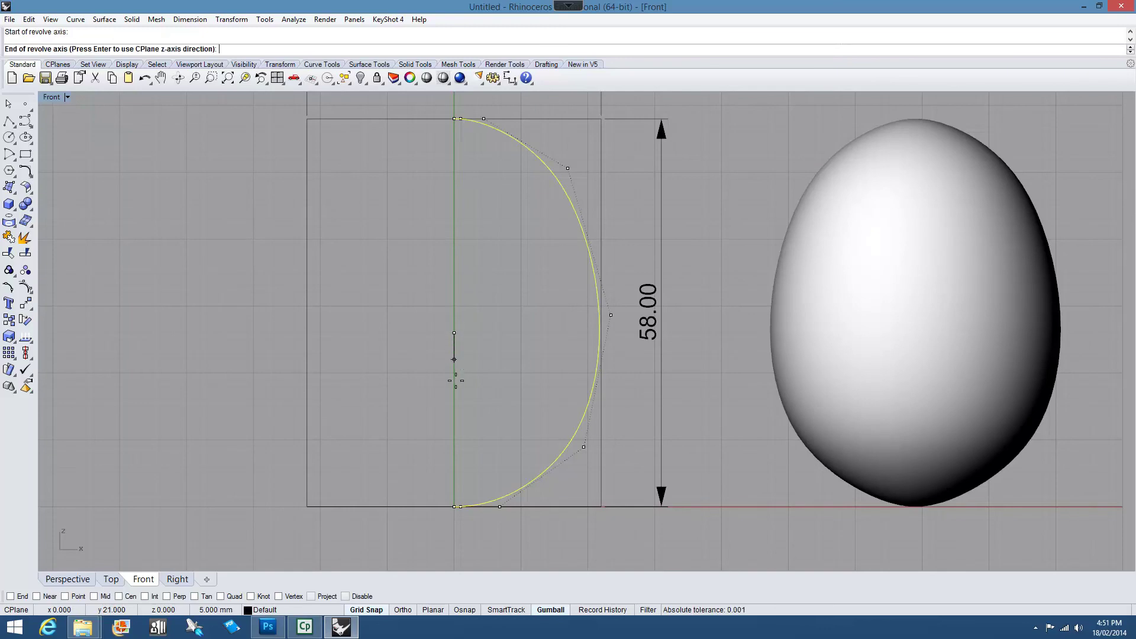
click(454, 399)
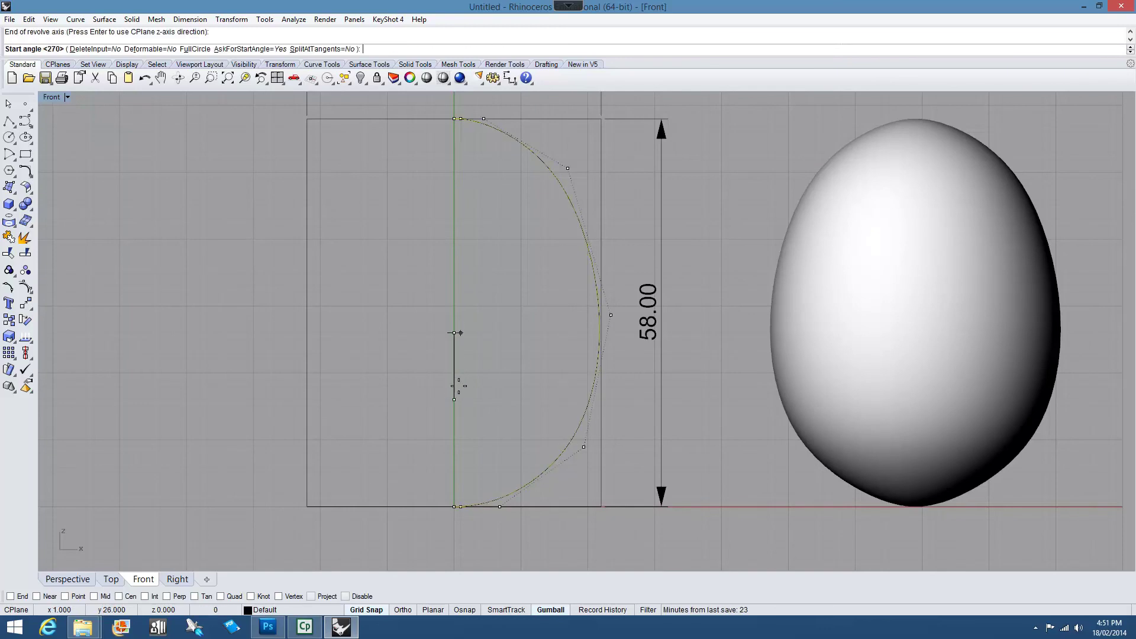
key(Return)
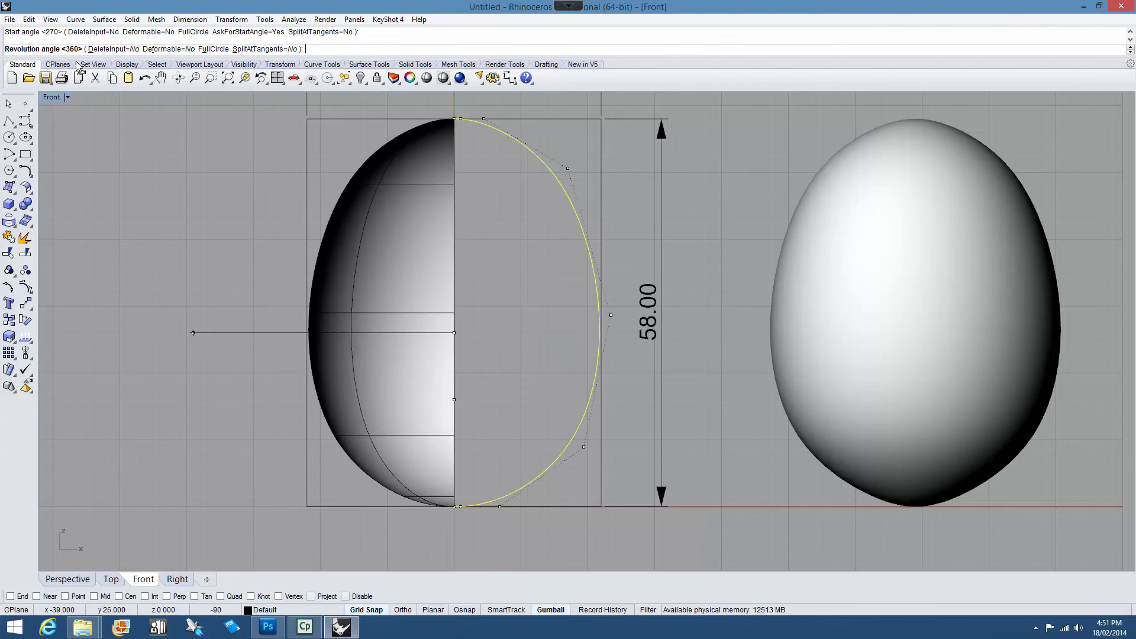
click(211, 49)
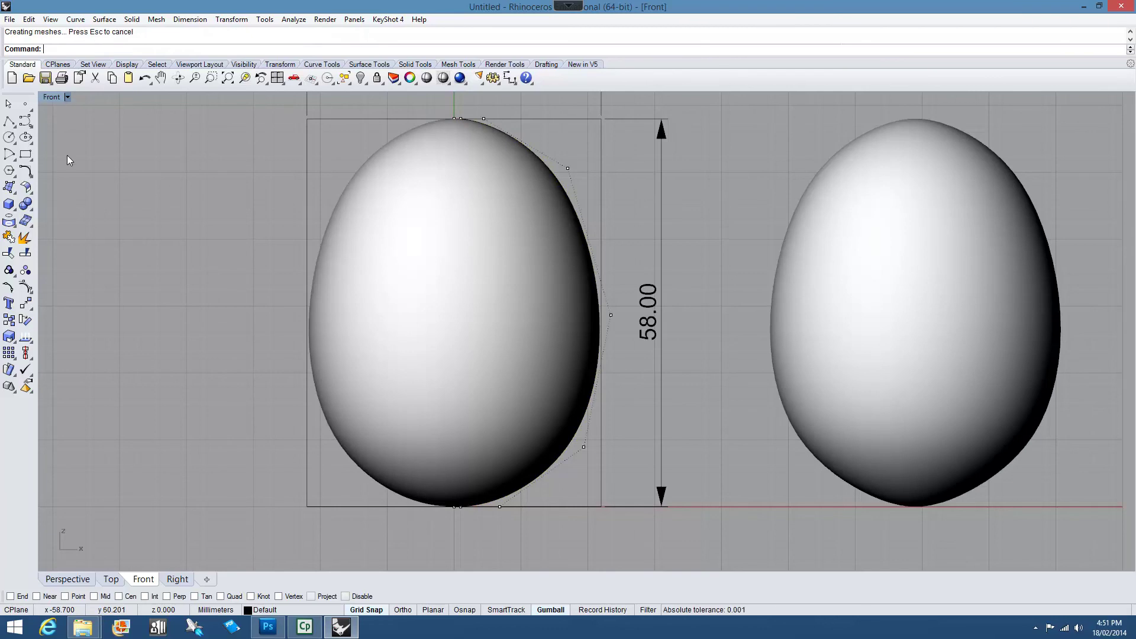
Set the Perspective viewport to Rendered display and orbit around both eggs.
click(68, 579)
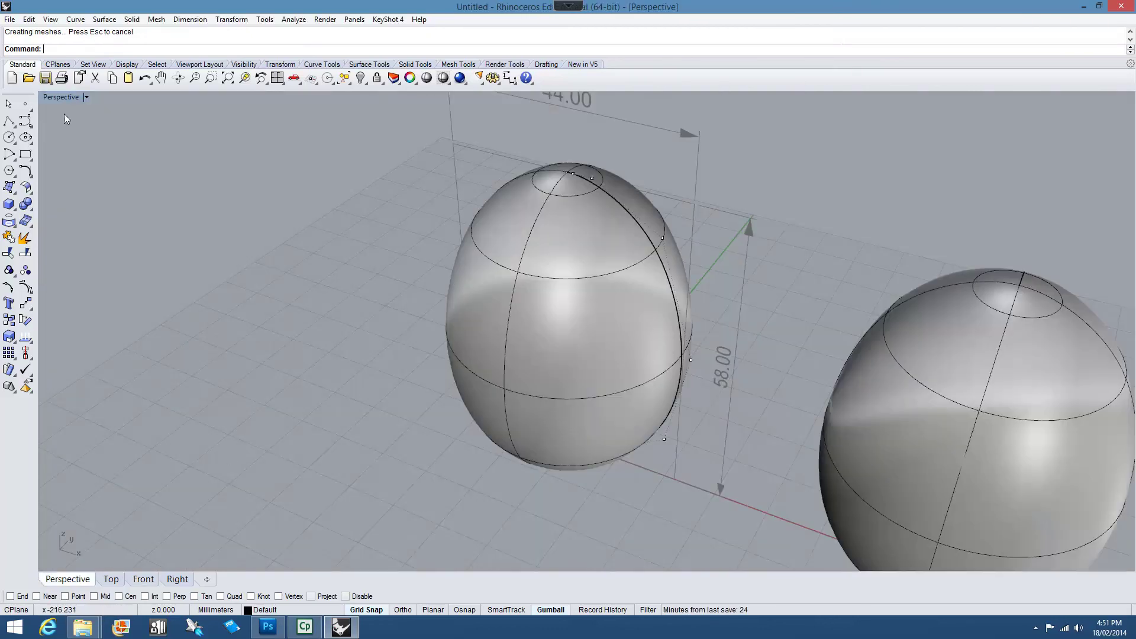
click(87, 98)
click(59, 152)
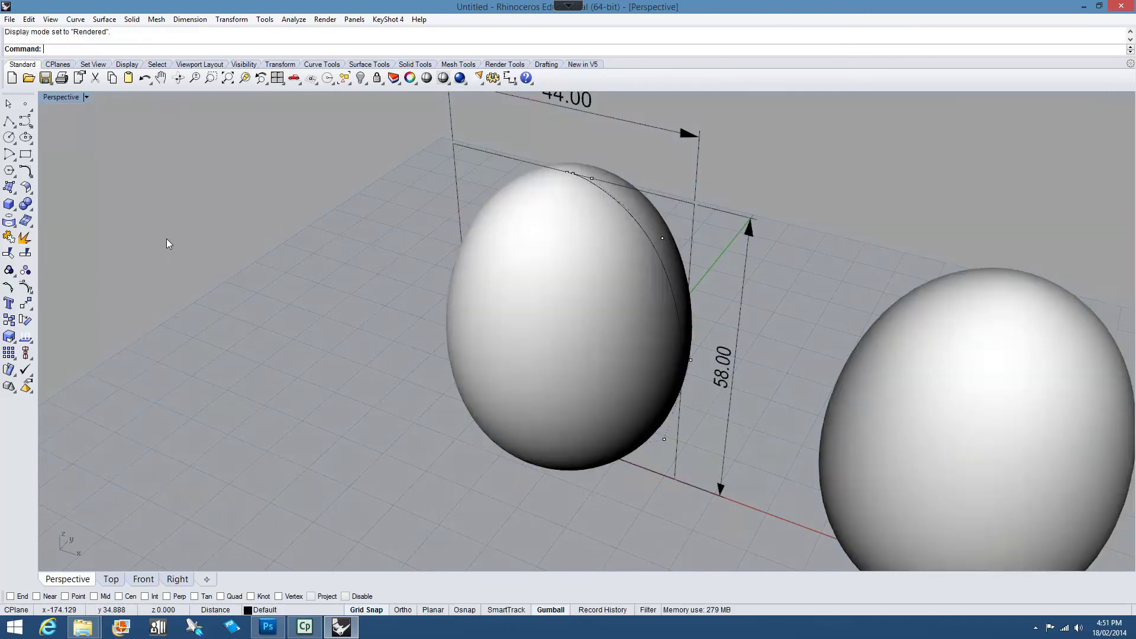
right_drag(167, 242, 261, 351)
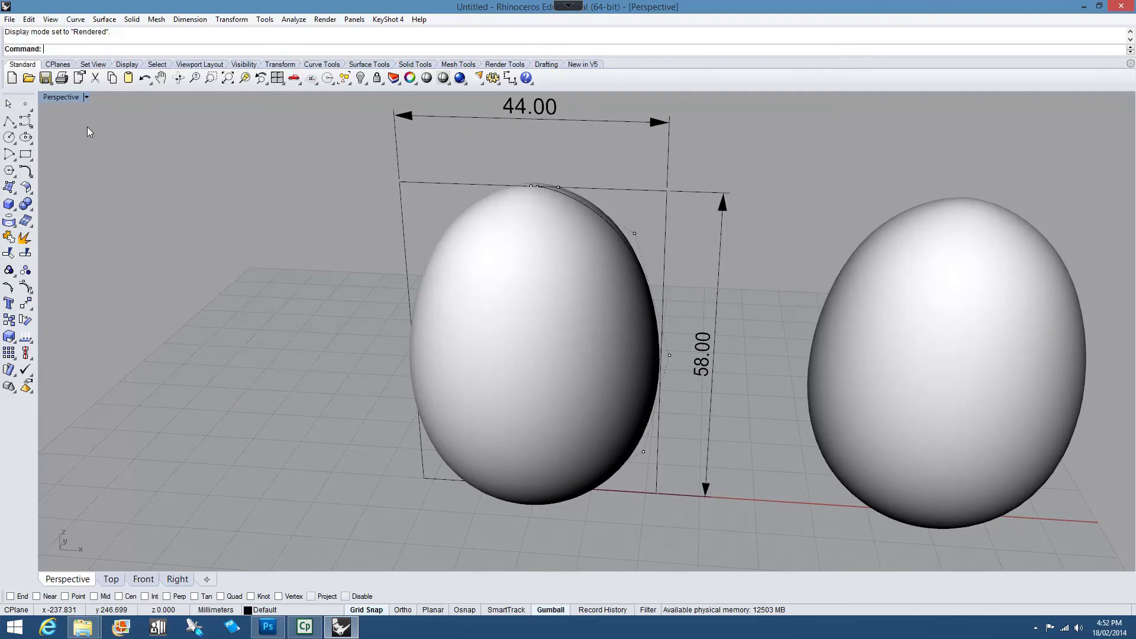